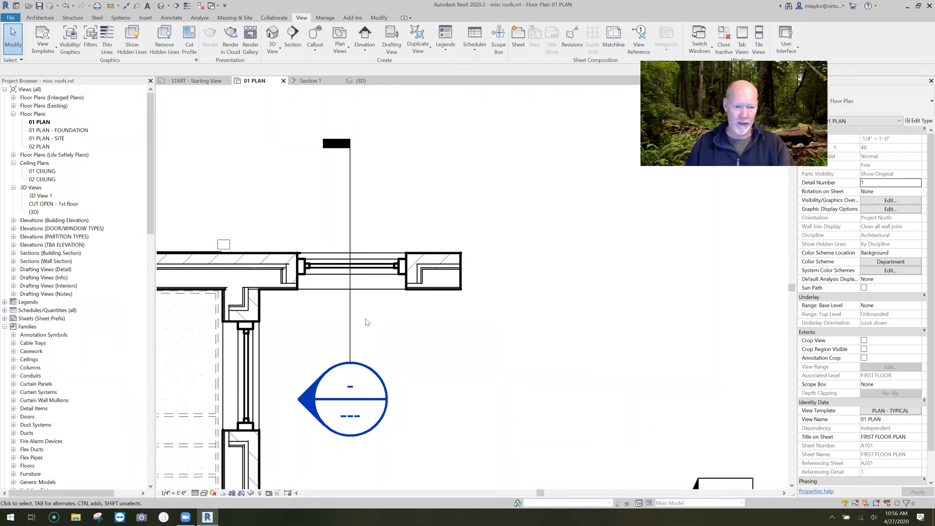
# Step: Pan and zoom 01 PLAN to frame the brick wall, its window and the Section 1 mark
pyautogui.moveTo(412, 323); pyautogui.dragTo(446, 326, button='middle')
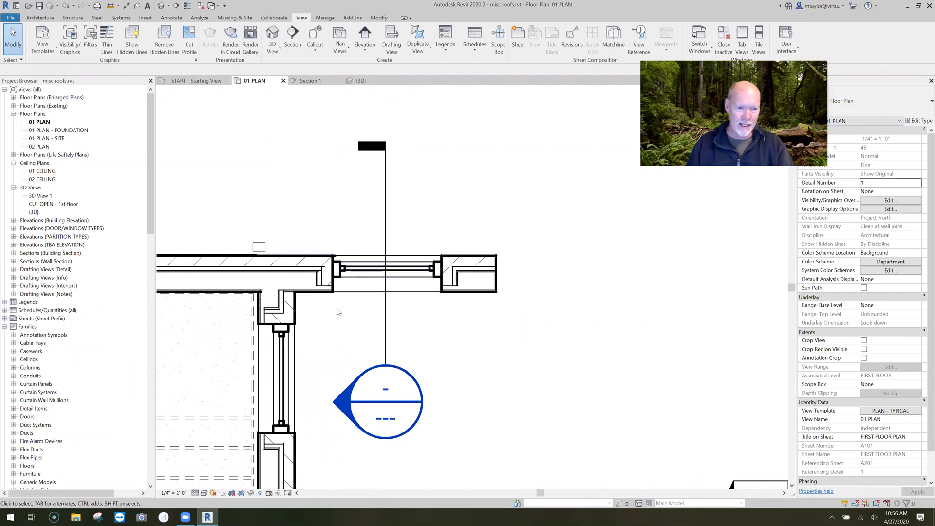
pyautogui.scroll(3, 338, 308)
pyautogui.moveTo(366, 309); pyautogui.dragTo(341, 359, button='middle')
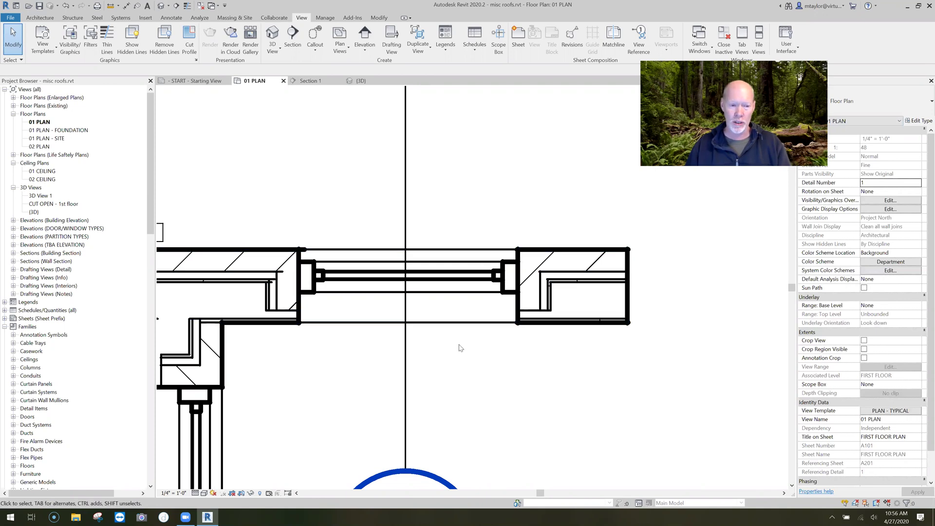
pyautogui.scroll(-2, 463, 353)
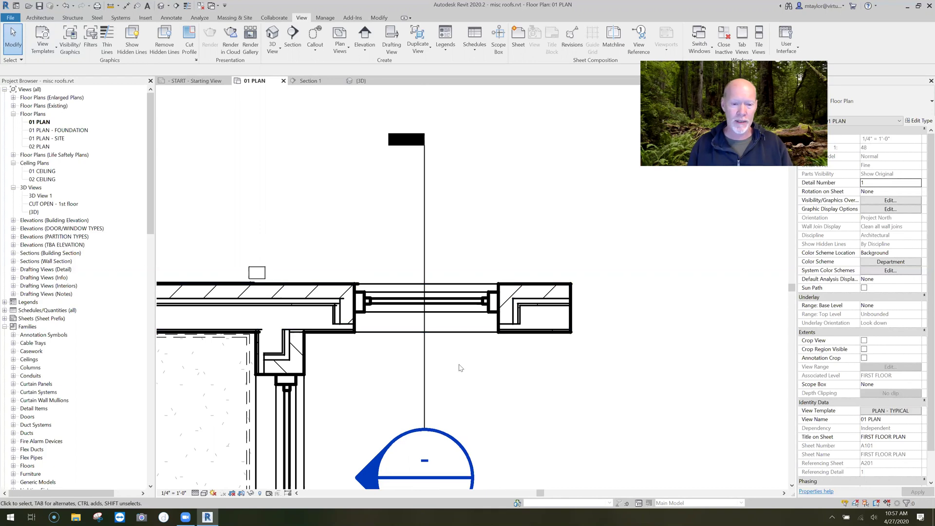
pyautogui.scroll(-1, 470, 319)
pyautogui.moveTo(470, 319); pyautogui.dragTo(470, 263, button='middle')
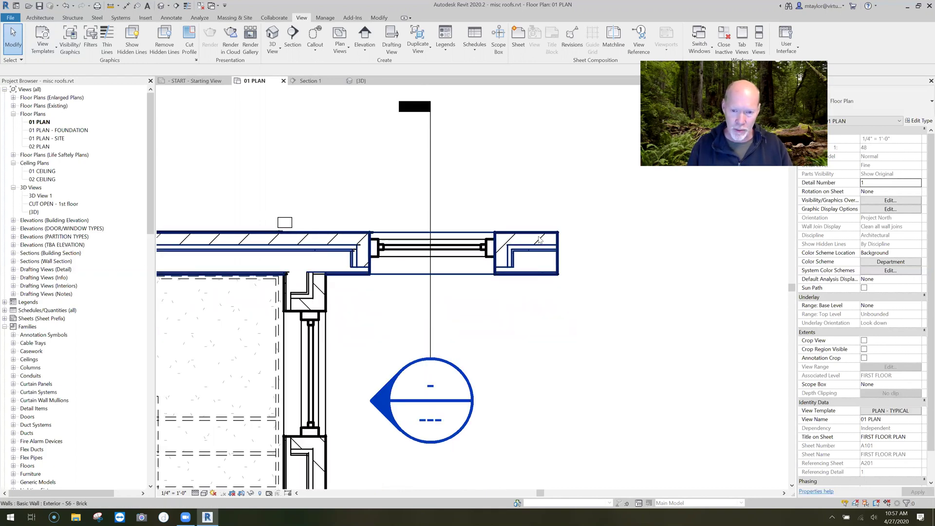
pyautogui.doubleClick(383, 404)
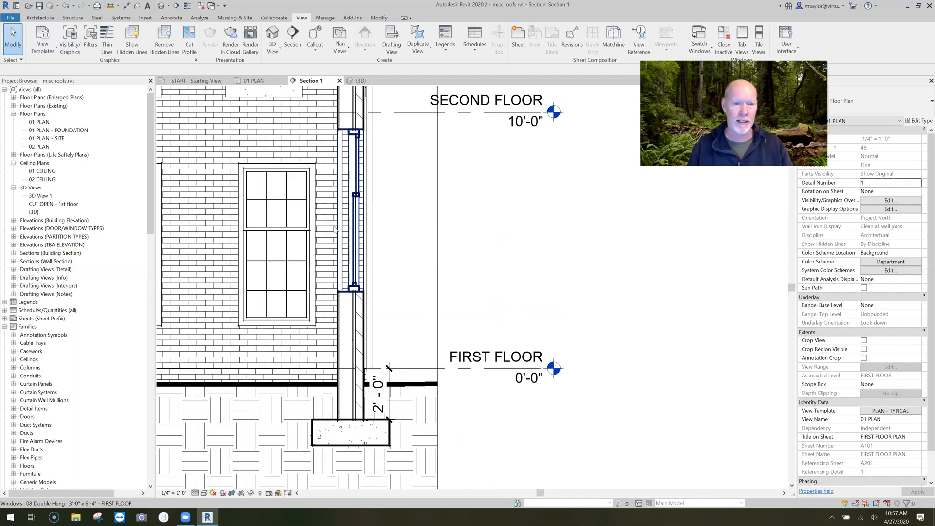
pyautogui.scroll(2, 337, 97)
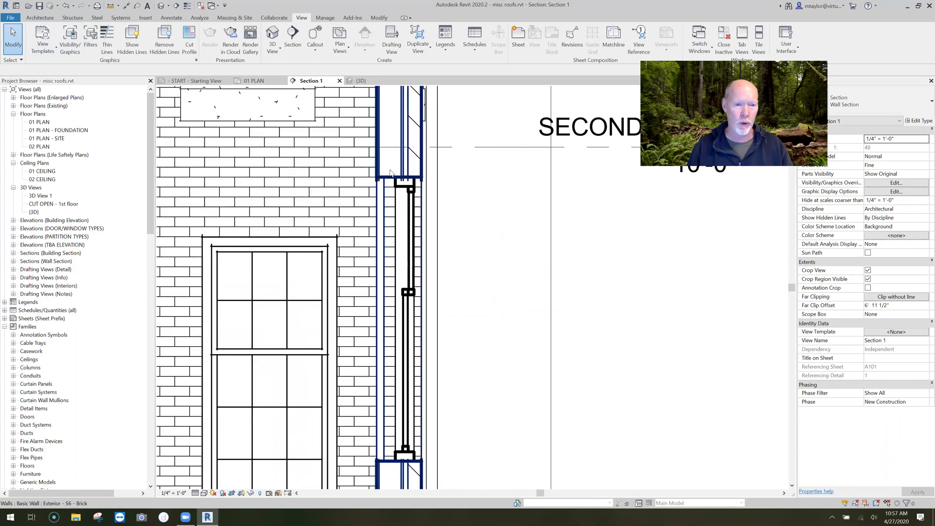
pyautogui.moveTo(460, 359); pyautogui.dragTo(493, 237, button='middle')
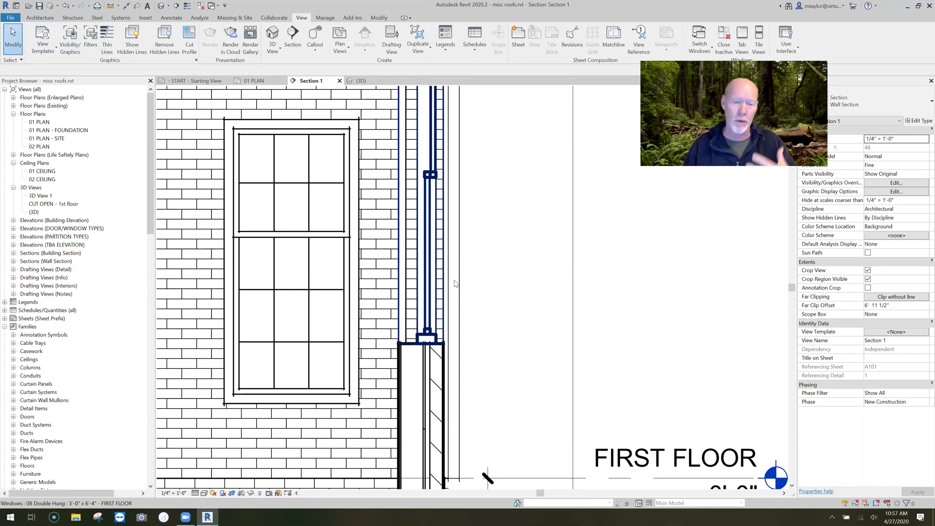
pyautogui.moveTo(481, 214); pyautogui.dragTo(490, 351, button='middle')
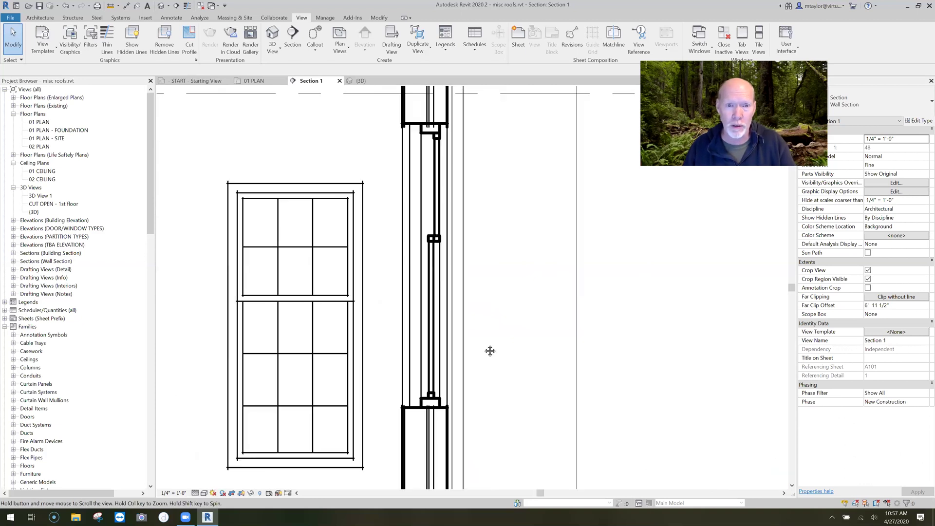
pyautogui.moveTo(416, 190); pyautogui.dragTo(419, 317, button='middle')
pyautogui.scroll(5, 472, 225)
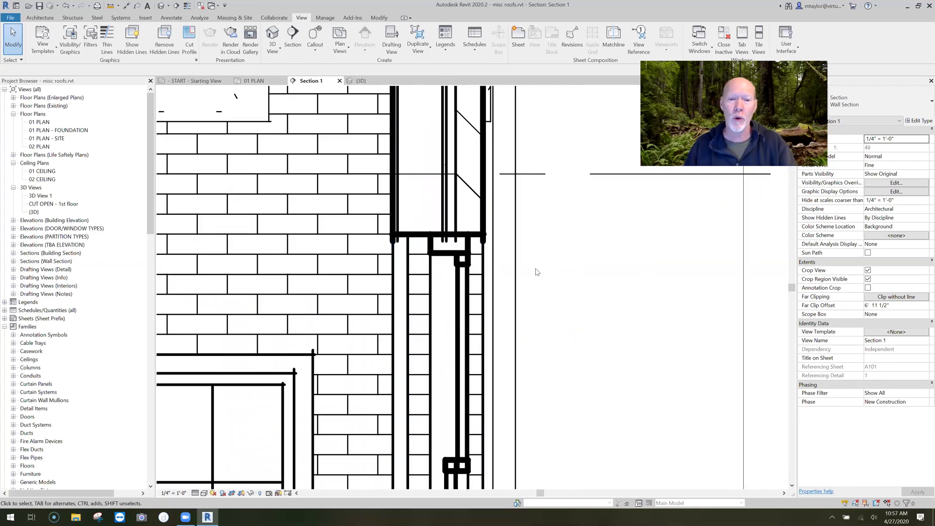
pyautogui.moveTo(517, 271); pyautogui.dragTo(496, 290, button='middle')
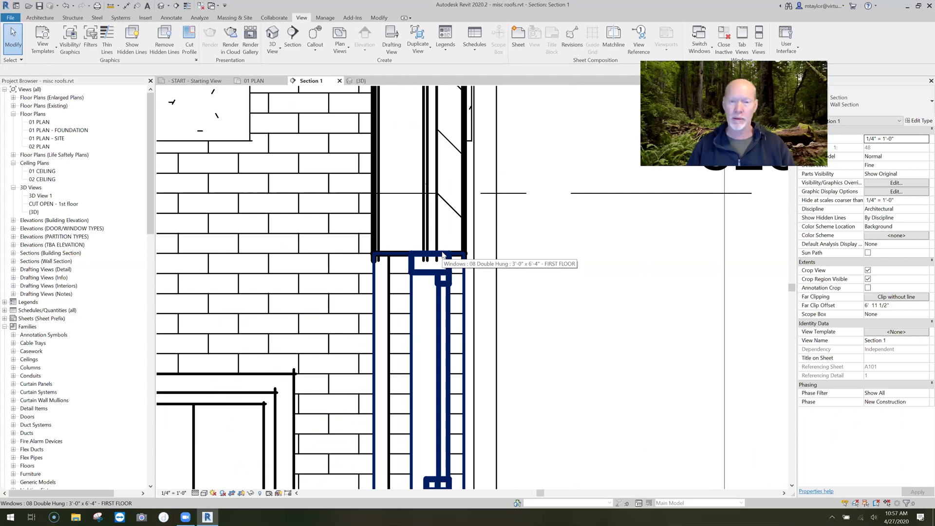
pyautogui.moveTo(538, 358); pyautogui.dragTo(532, 317, button='middle')
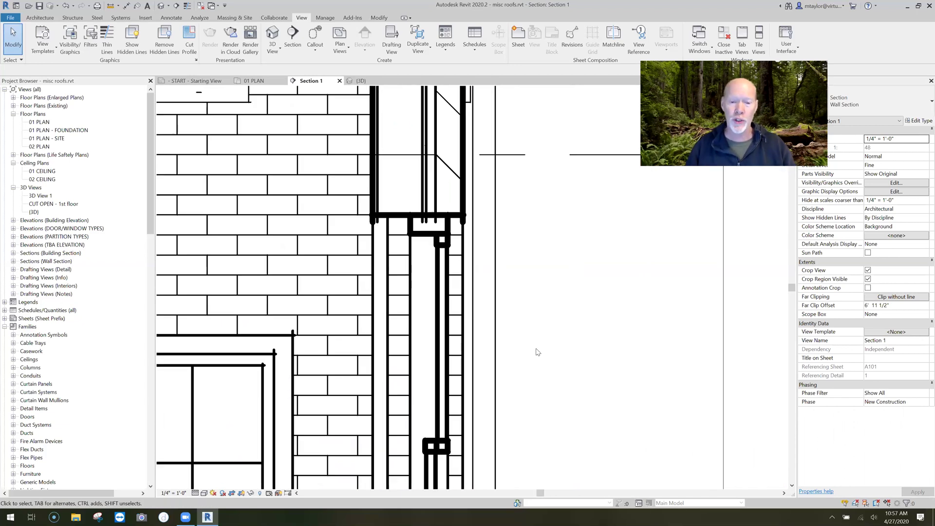
pyautogui.moveTo(539, 374)
pyautogui.mouseDown(button='middle')
pyautogui.moveTo(542, 185)
pyautogui.moveTo(536, 244)
pyautogui.moveTo(540, 220)
pyautogui.mouseUp(button='middle')
pyautogui.moveTo(536, 426); pyautogui.dragTo(530, 280, button='middle')
pyautogui.moveTo(529, 328); pyautogui.dragTo(567, 245, button='middle')
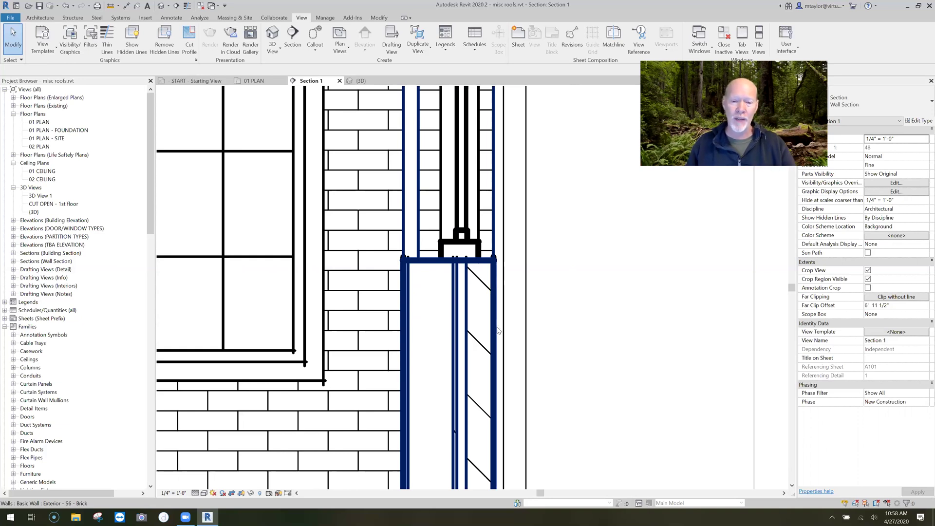
pyautogui.scroll(-2, 527, 341)
pyautogui.moveTo(536, 336); pyautogui.dragTo(491, 233, button='middle')
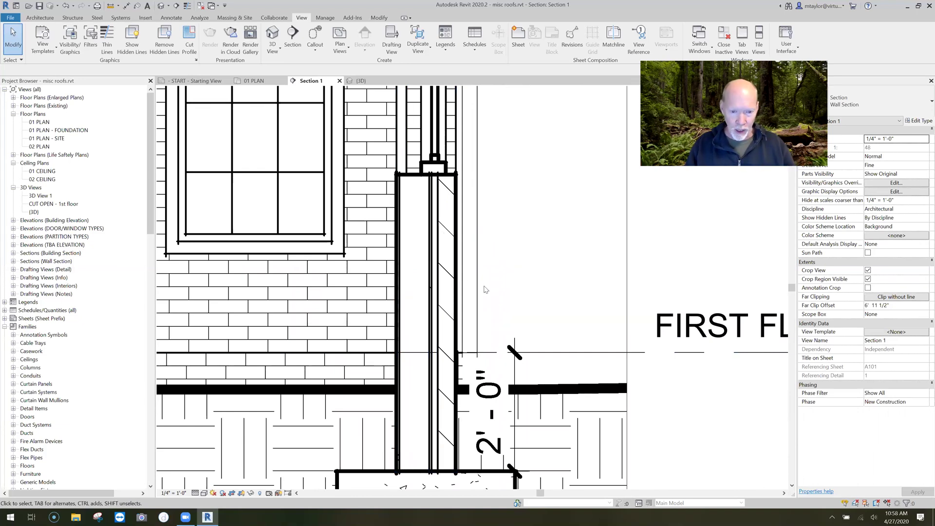
pyautogui.scroll(-1, 448, 292)
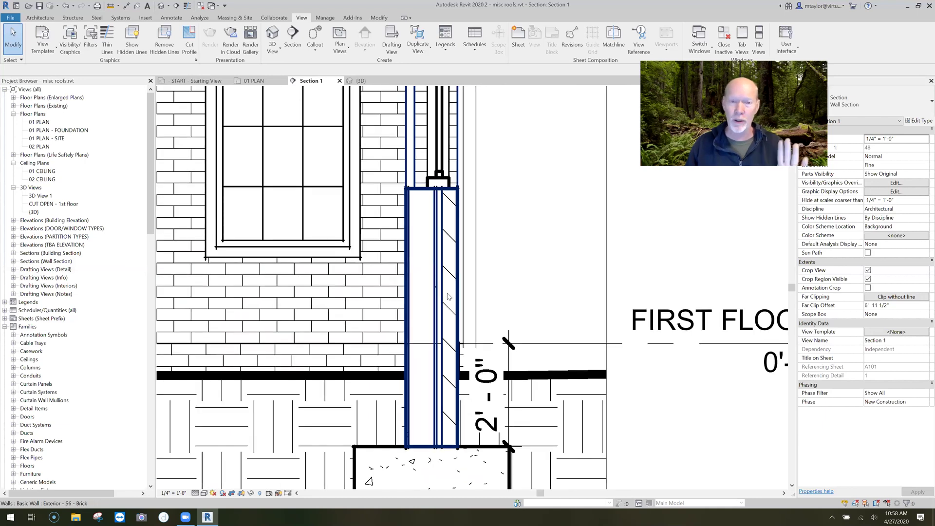
pyautogui.scroll(-1, 442, 300)
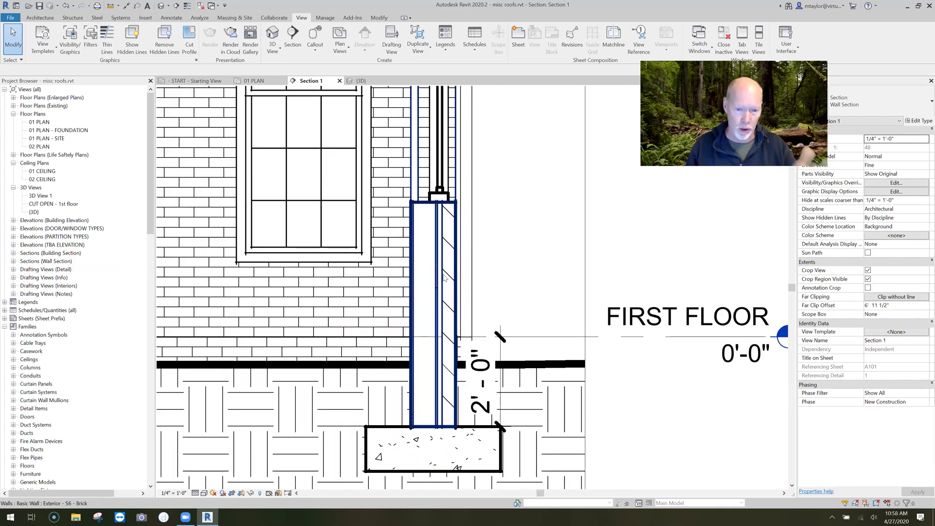
# Step: Select the brick exterior wall and switch its type preview from plan back to section
pyautogui.click(495, 260)
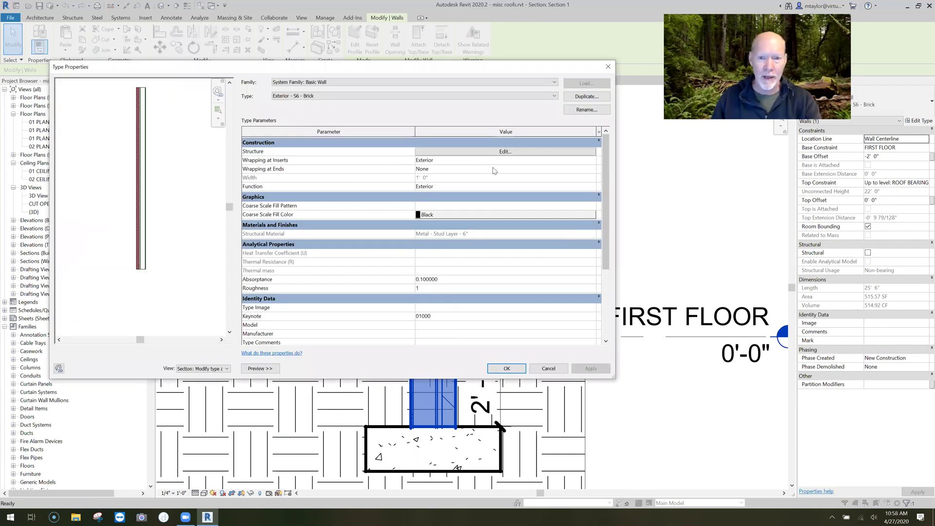
pyautogui.click(206, 369)
pyautogui.press('Return')
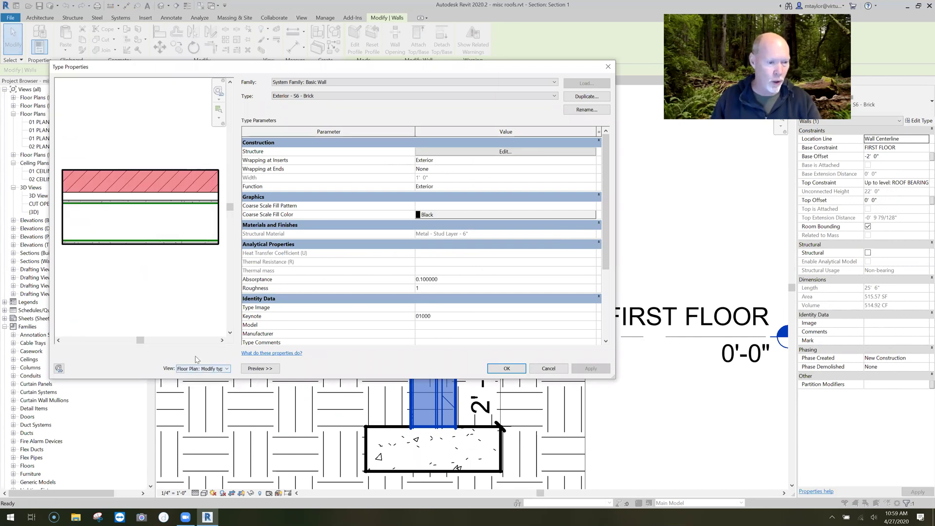
pyautogui.press('Down')
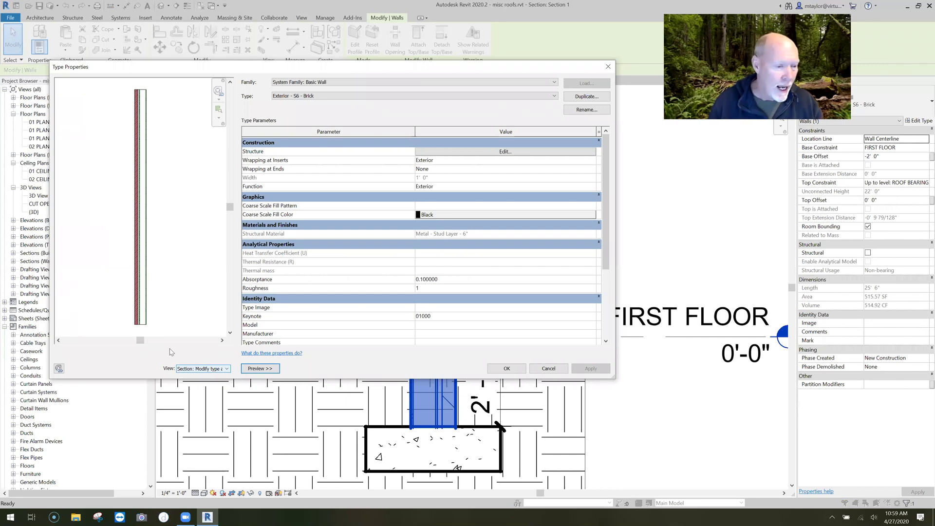
# Step: Open the Exterior - S6 - Brick wall type's layer structure in Edit Assembly
pyautogui.scroll(3, 151, 322)
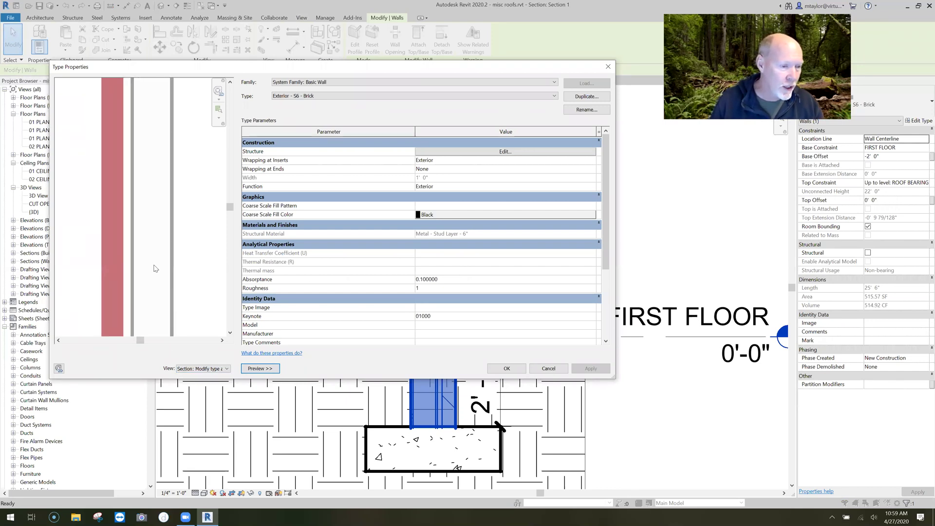
pyautogui.scroll(2, 155, 292)
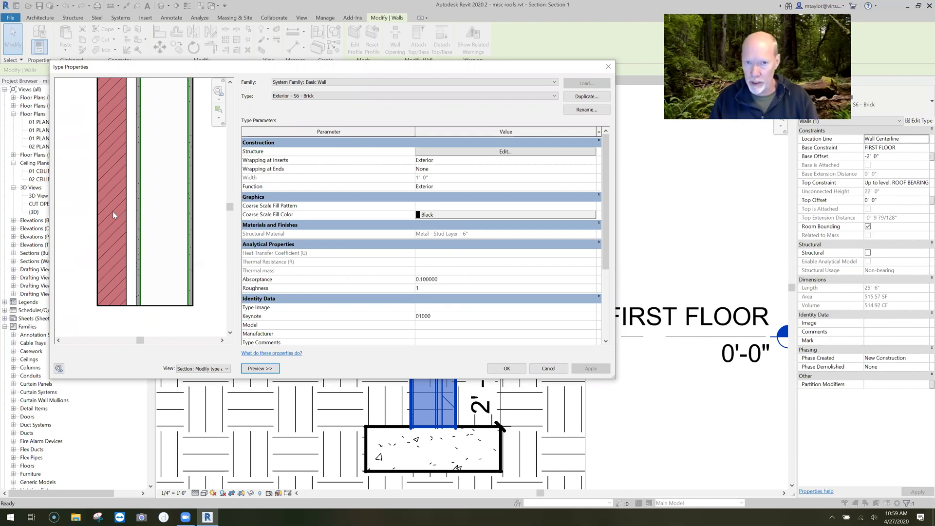
pyautogui.scroll(2, 117, 217)
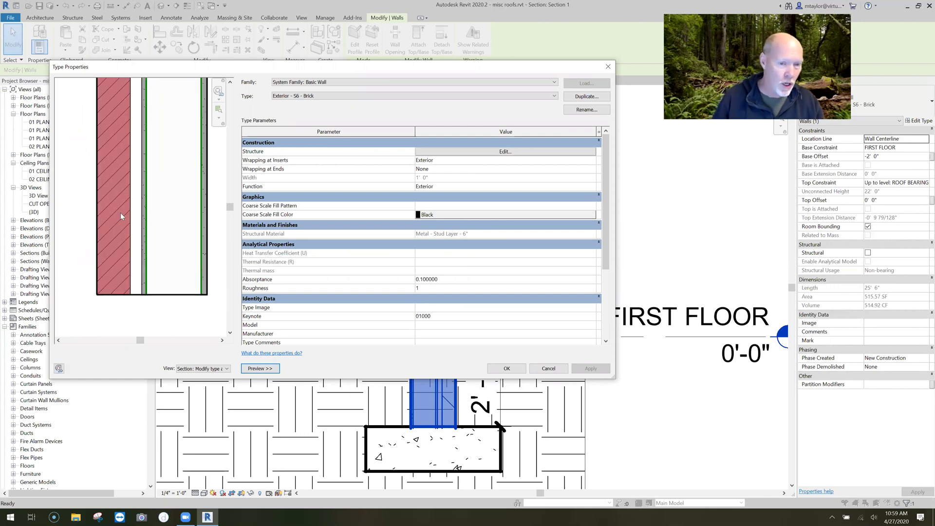
pyautogui.click(505, 152)
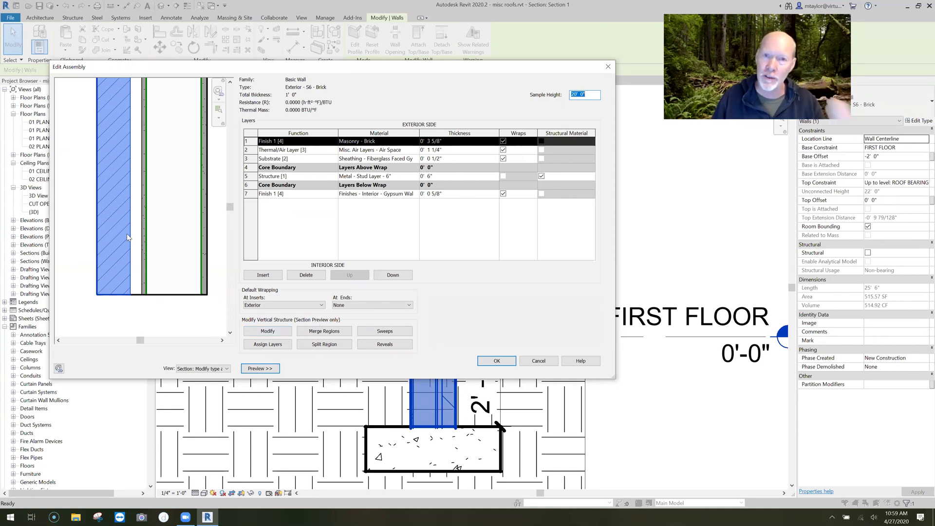
# Step: Switch the assembly preview to Floor Plan, then back to Section
pyautogui.click(207, 369)
pyautogui.click(205, 376)
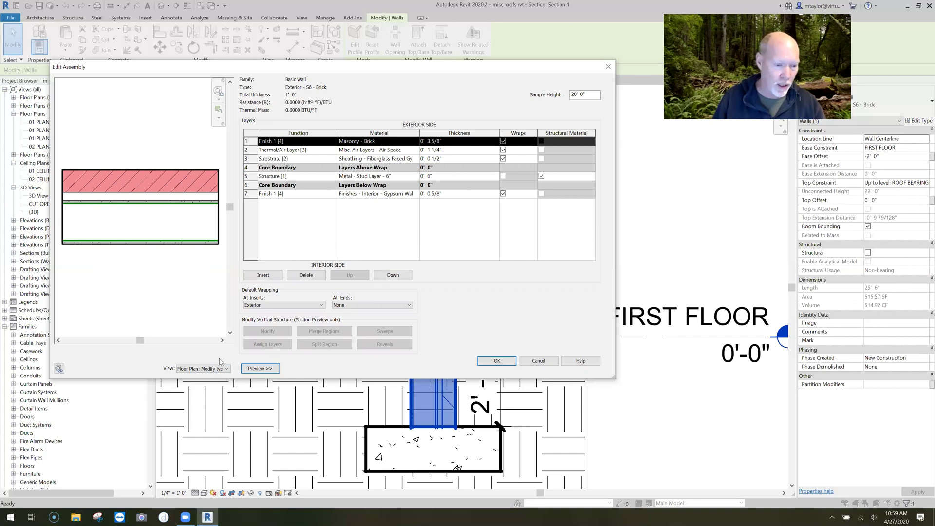
pyautogui.click(209, 369)
pyautogui.click(201, 383)
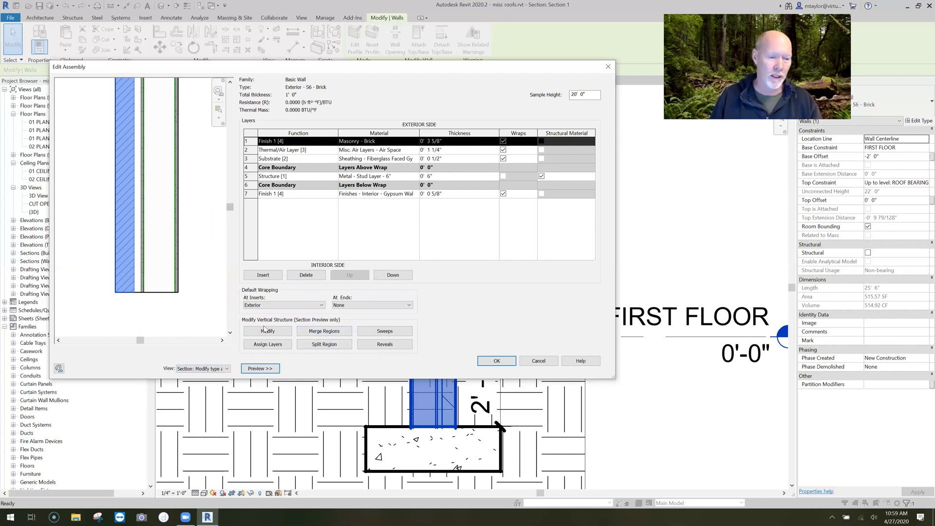
# Step: Try Split Region, then return to Modify for vertical layer editing
pyautogui.click(269, 332)
pyautogui.click(324, 346)
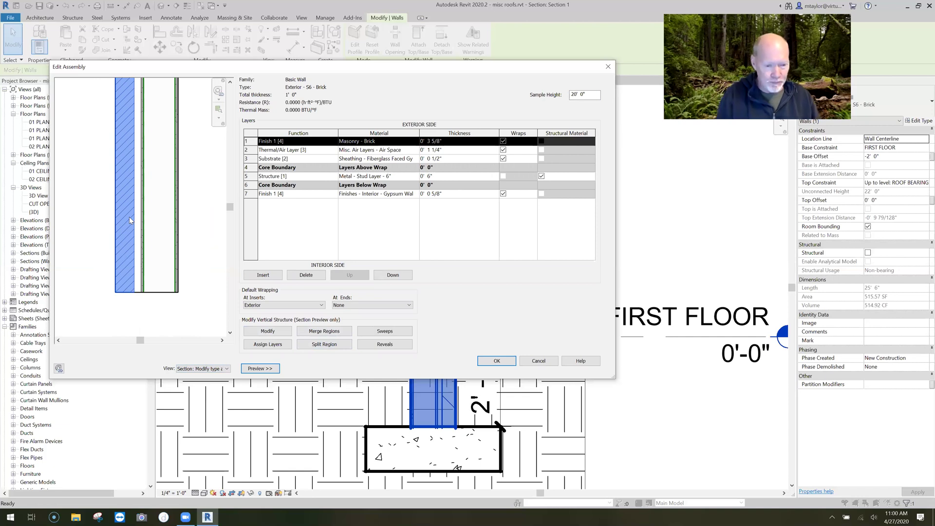
pyautogui.click(323, 345)
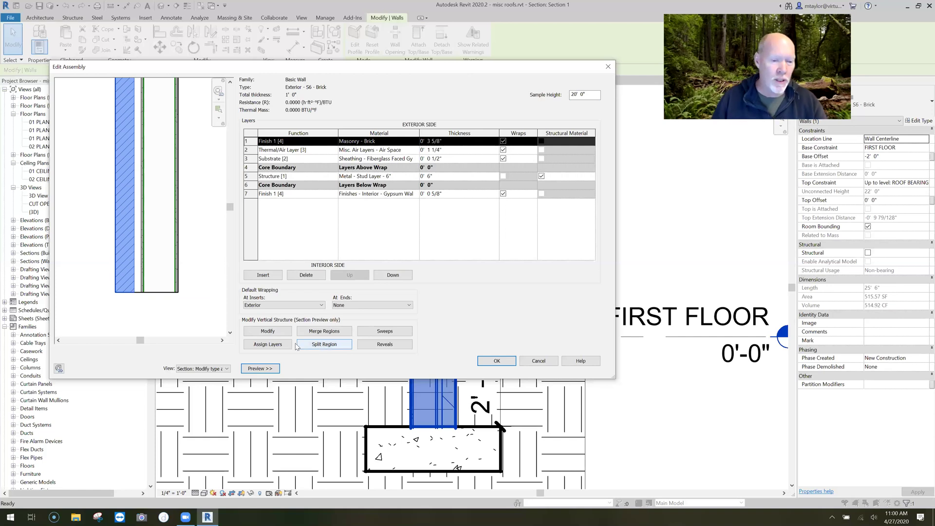
pyautogui.click(268, 332)
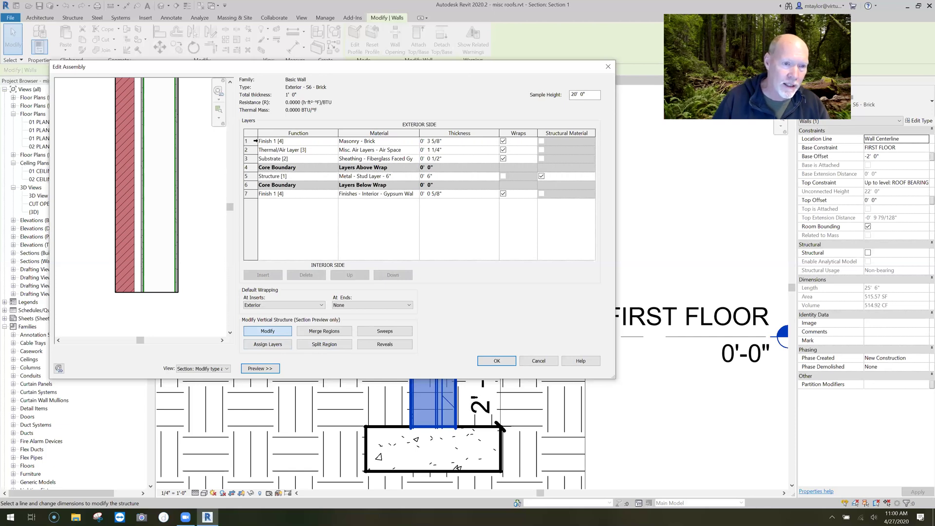
pyautogui.click(124, 165)
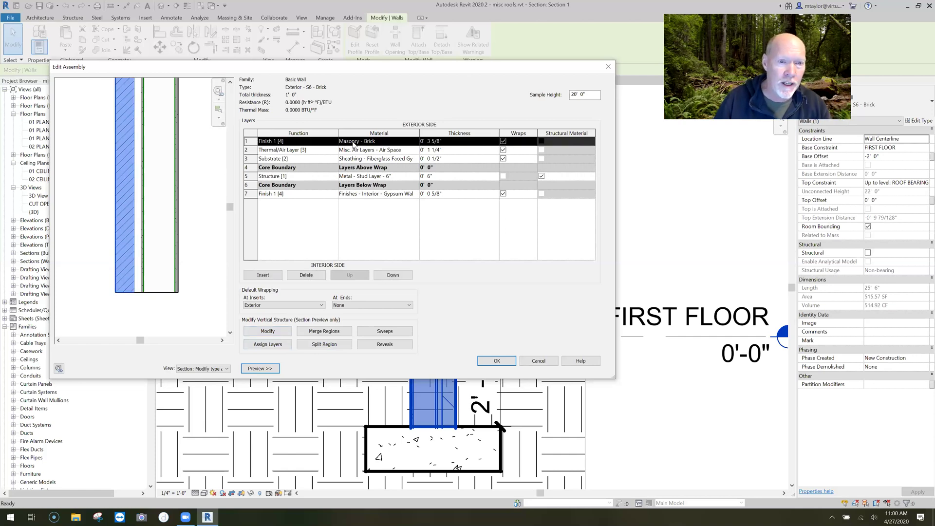
pyautogui.click(255, 150)
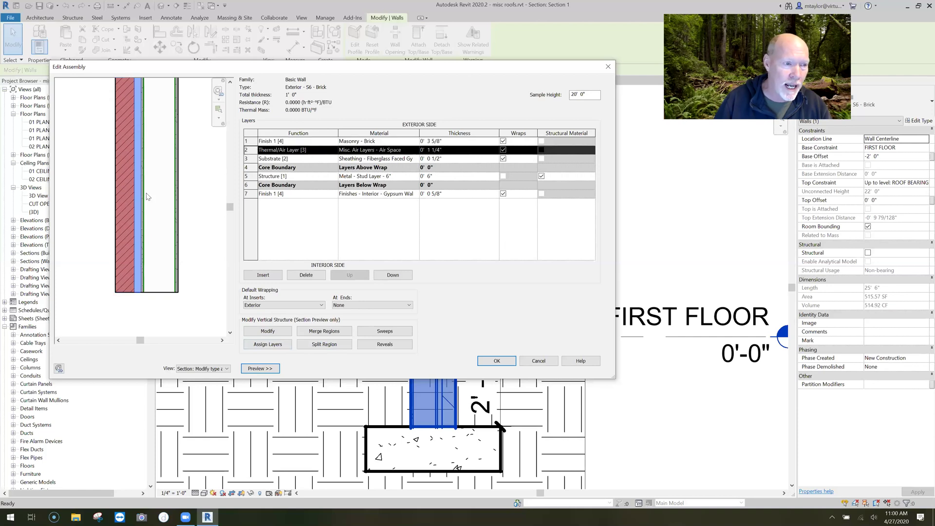
pyautogui.click(256, 158)
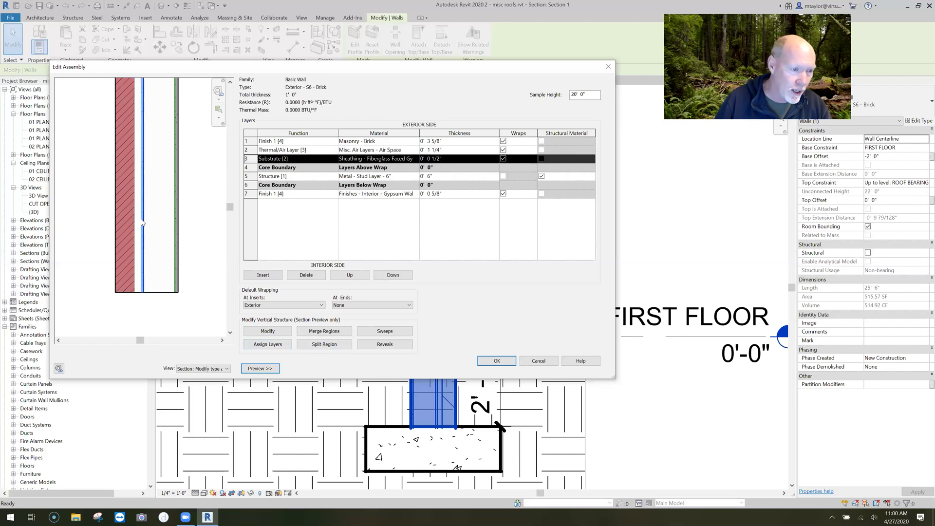
pyautogui.click(257, 167)
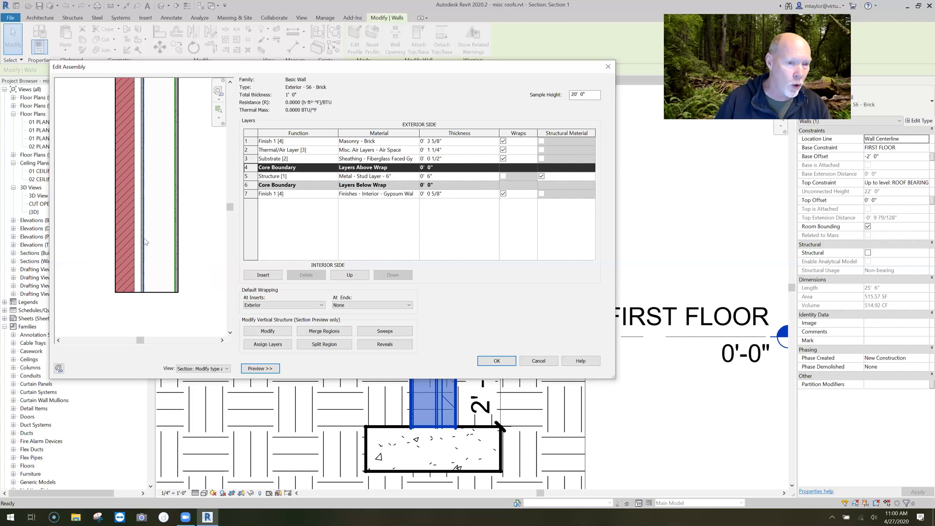
pyautogui.click(258, 176)
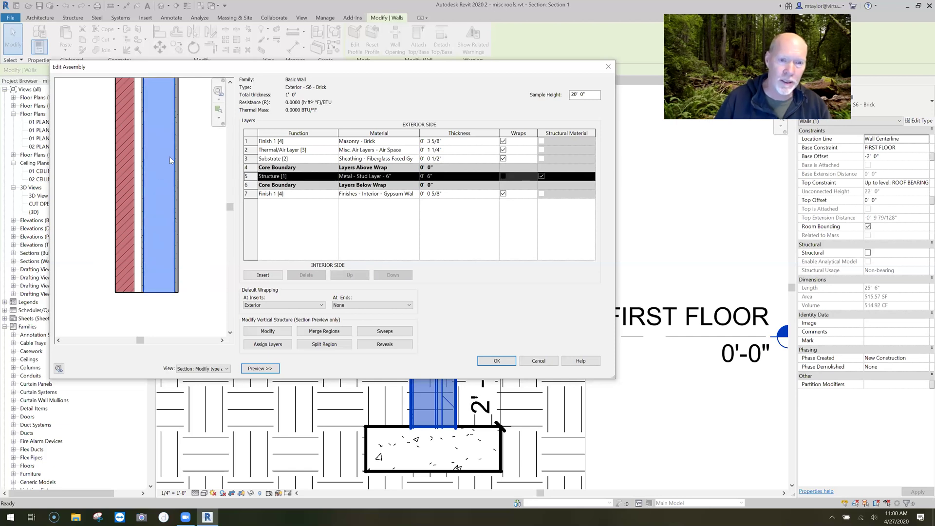
pyautogui.click(257, 185)
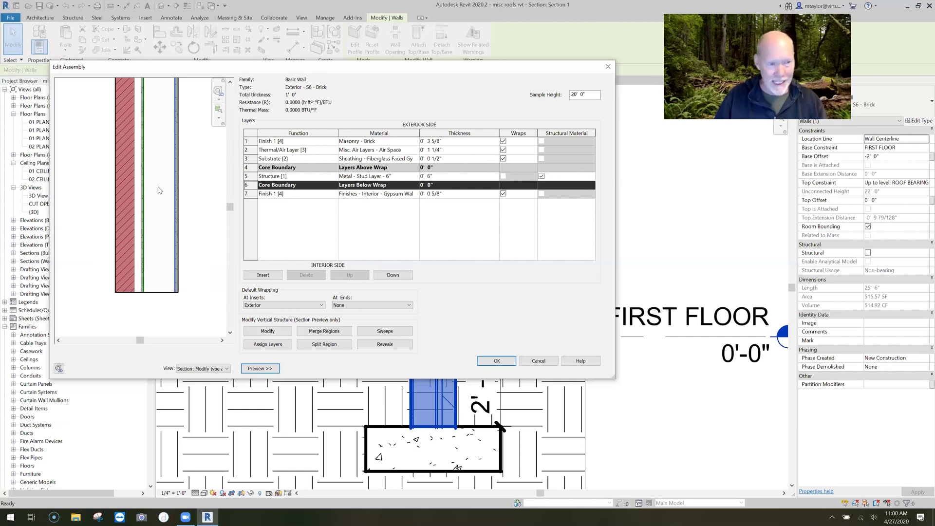
pyautogui.click(258, 194)
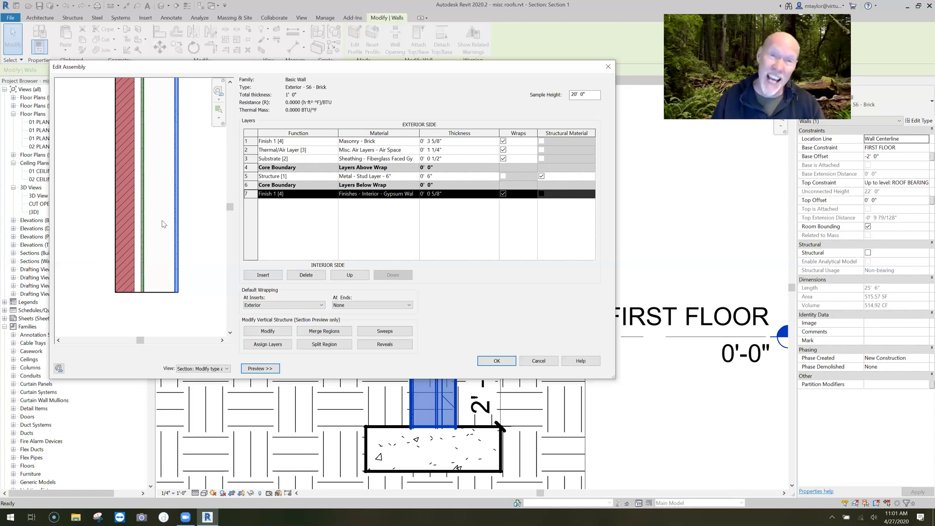
# Step: Split the air-space layer and set the split line 2'-0" above the wall base
pyautogui.click(322, 346)
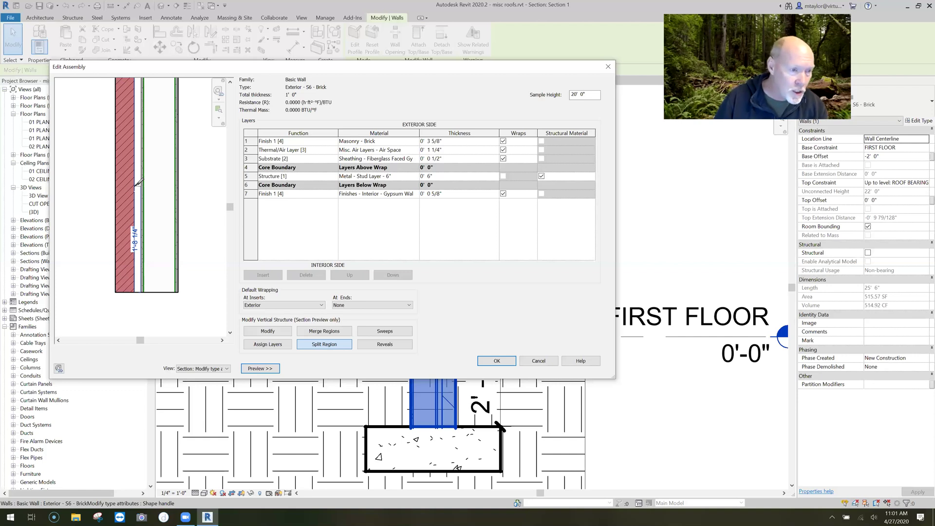
pyautogui.click(138, 184)
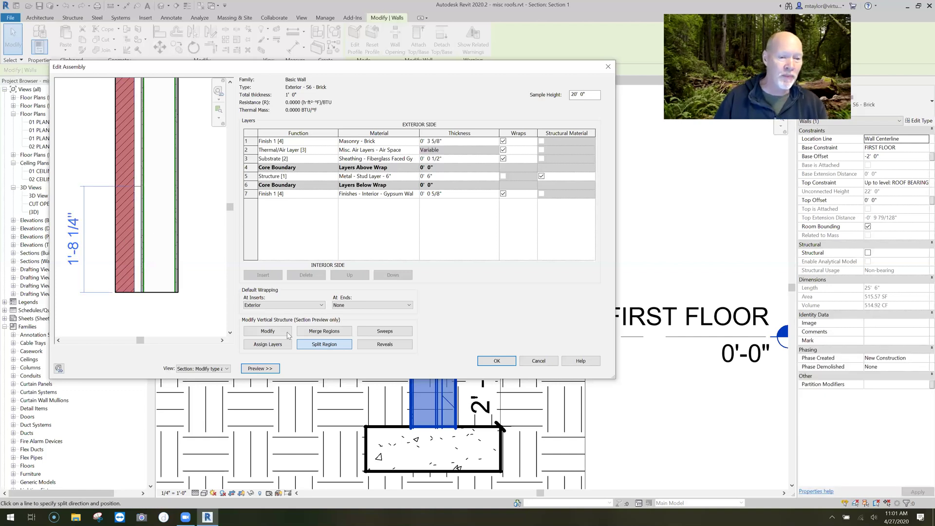
pyautogui.click(263, 332)
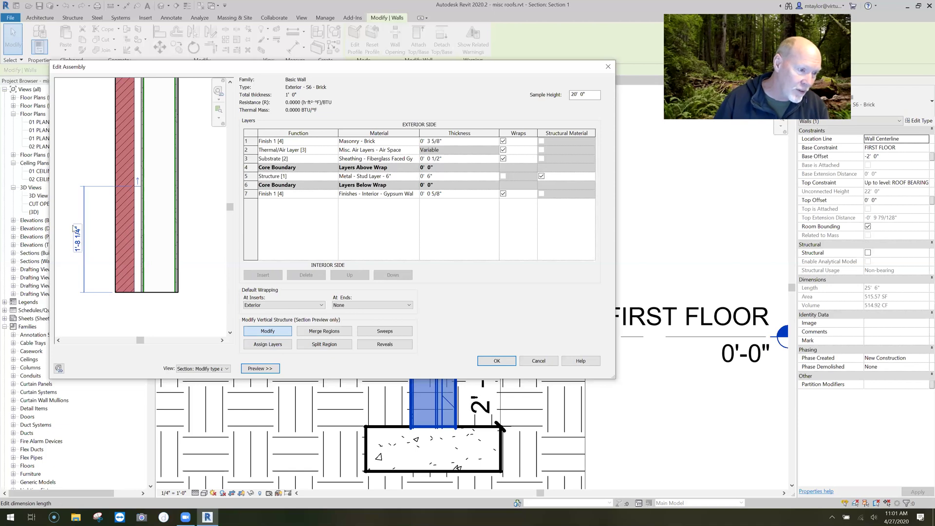
pyautogui.click(78, 246)
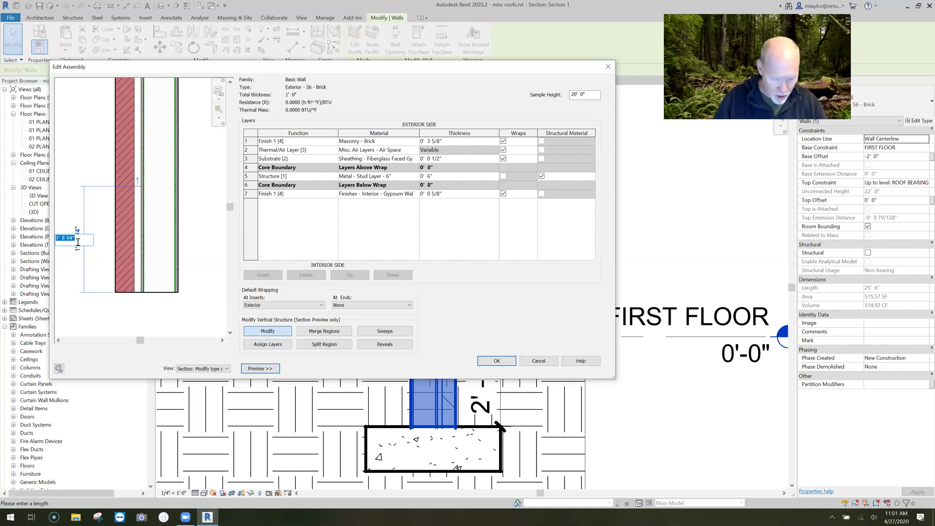
pyautogui.write('2')
pyautogui.press('Return')
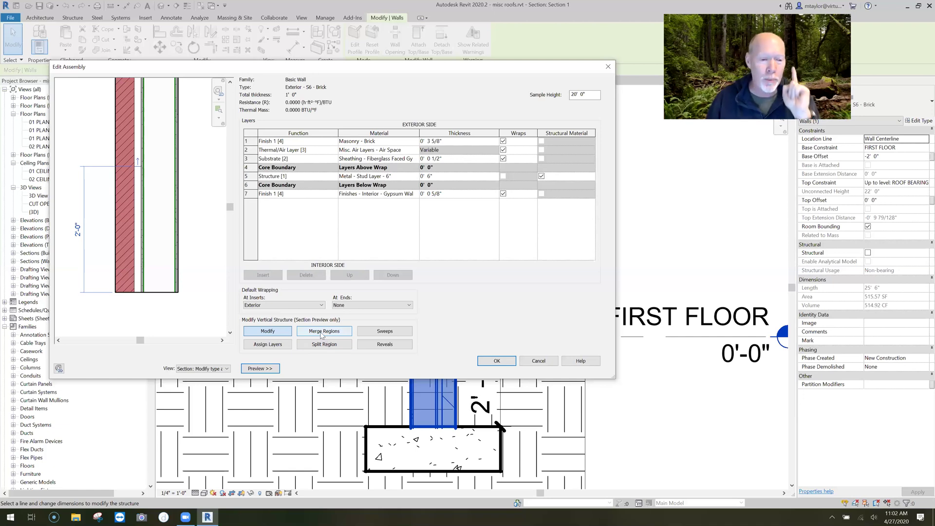
pyautogui.click(321, 333)
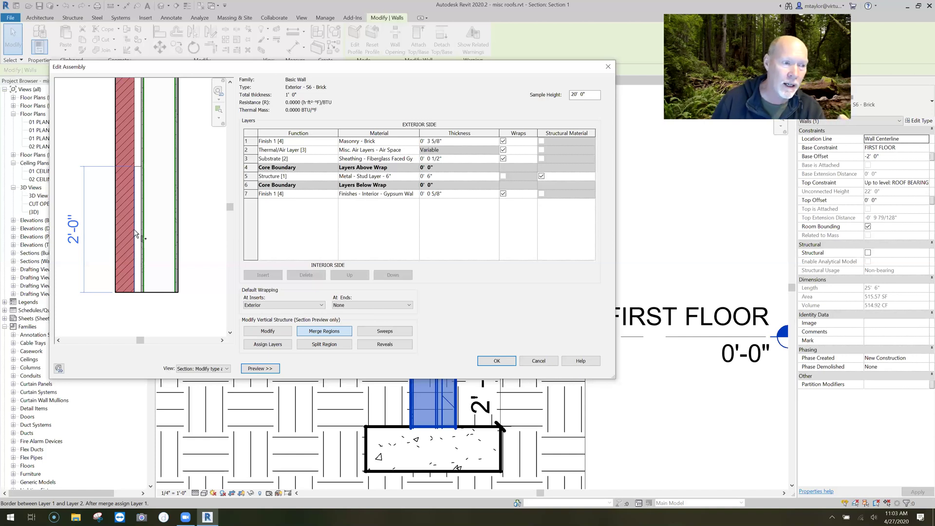
# Step: Merge the lower air-space region into the layer 1 brick, making the brick thickness Variable
pyautogui.click(136, 234)
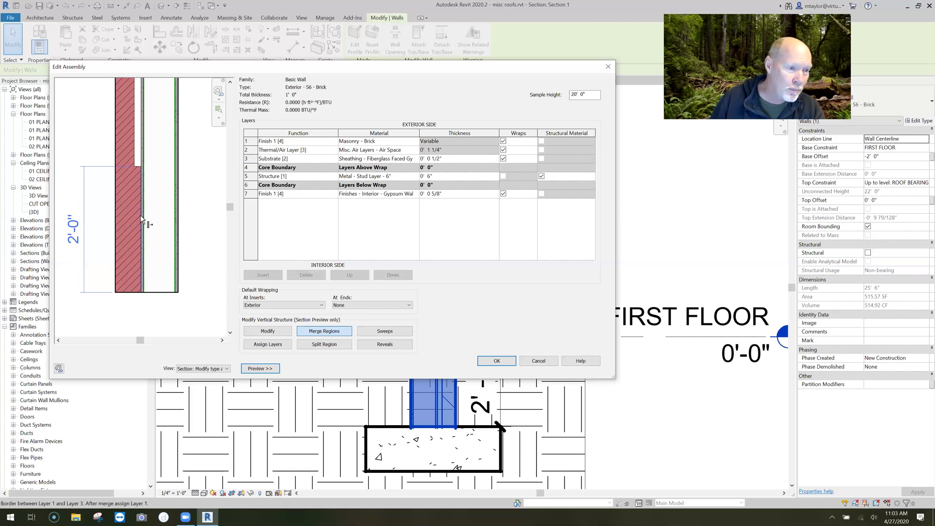
# Step: Split the sheathing layer at 2'-0" and merge its lower region into the brick
pyautogui.click(137, 188)
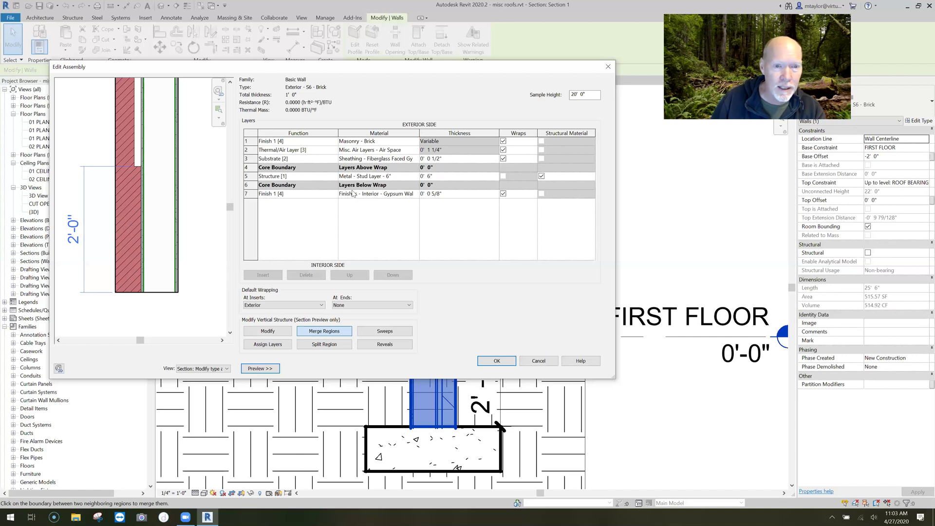
pyautogui.click(325, 346)
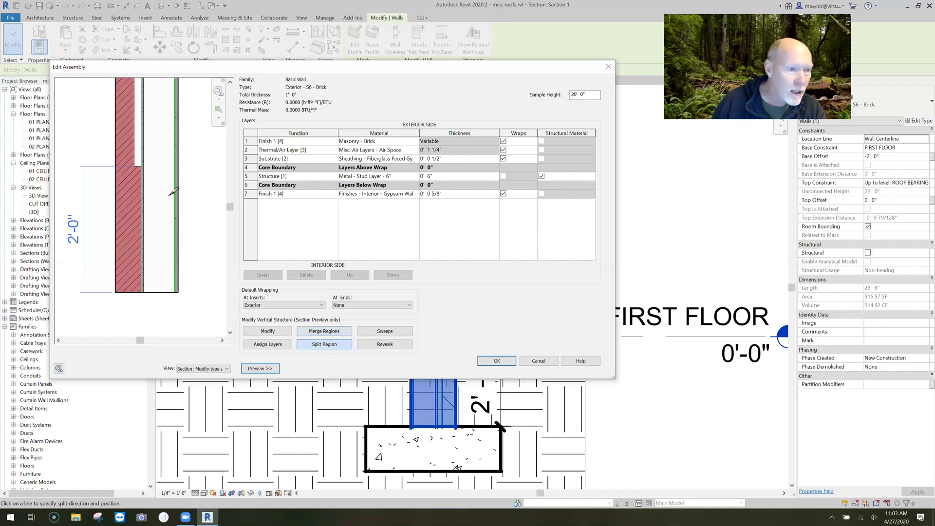
pyautogui.click(143, 165)
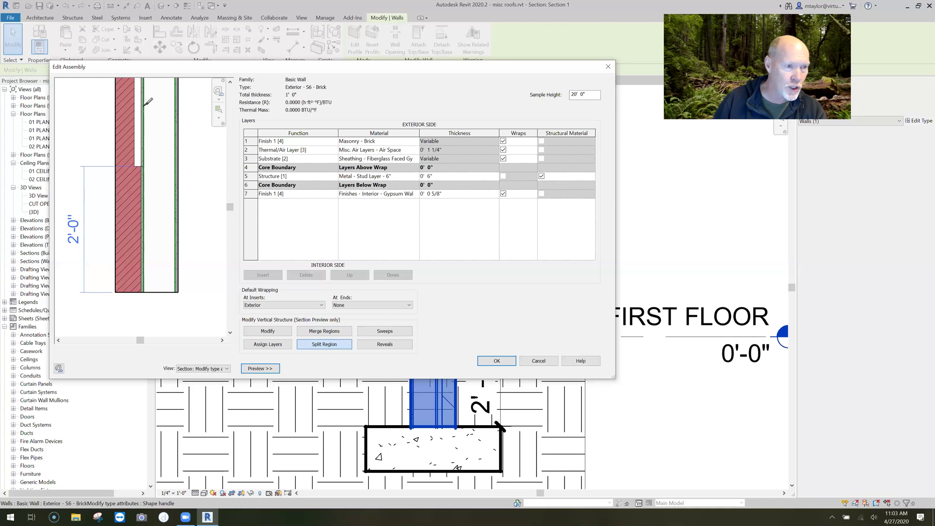
pyautogui.click(306, 331)
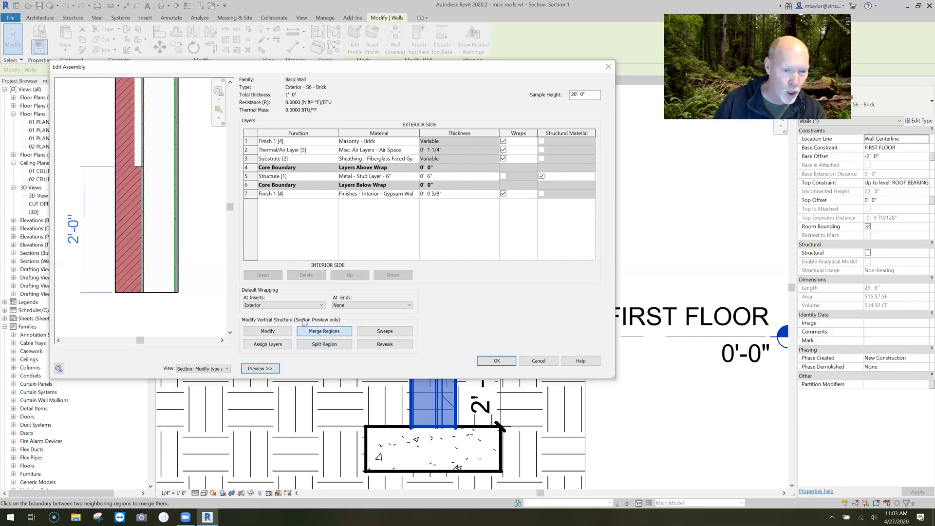
pyautogui.click(141, 220)
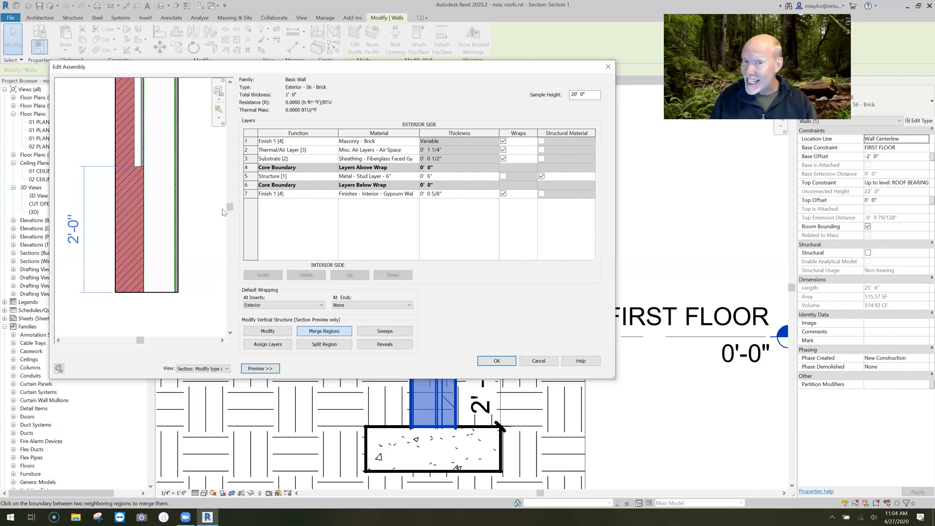
pyautogui.click(496, 361)
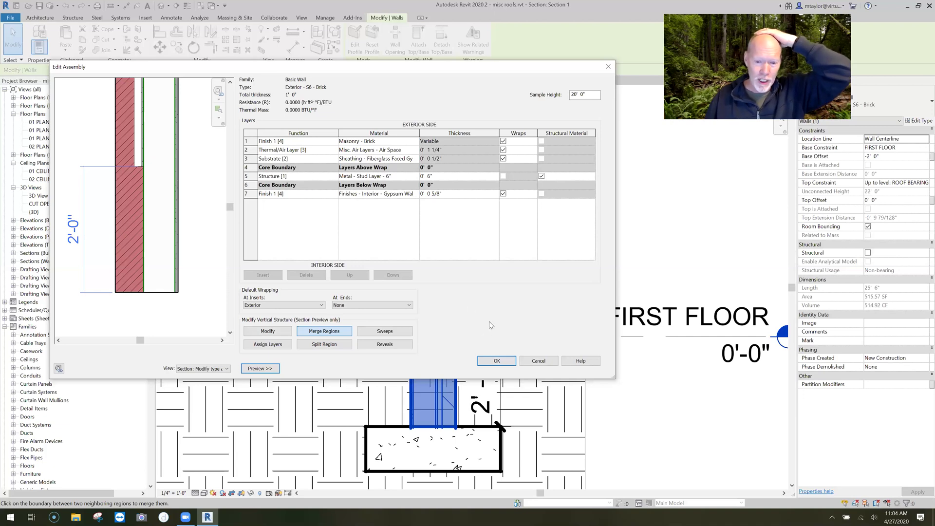
# Step: Accept the assembly and type changes, deselect, and pan Section 1 to the wall base
pyautogui.click(497, 363)
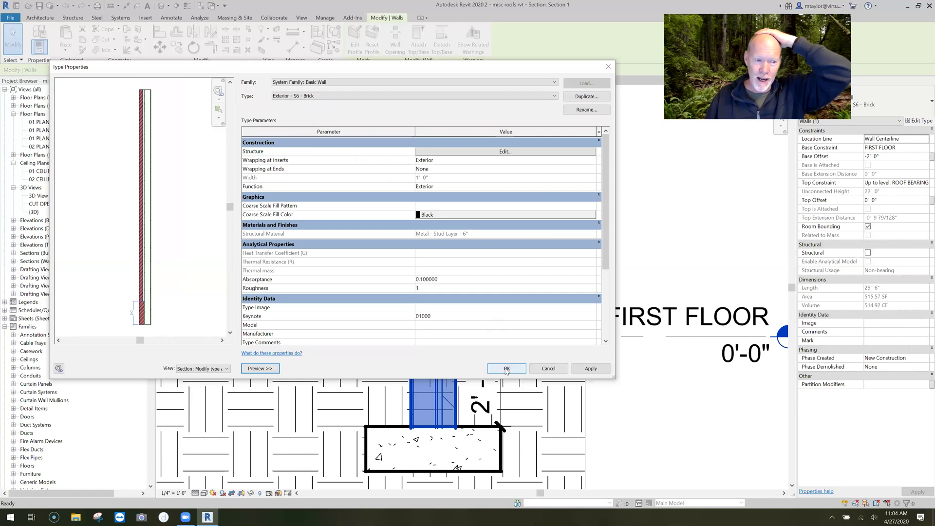
pyautogui.scroll(1, 163, 305)
pyautogui.scroll(2, 166, 299)
pyautogui.scroll(1, 182, 236)
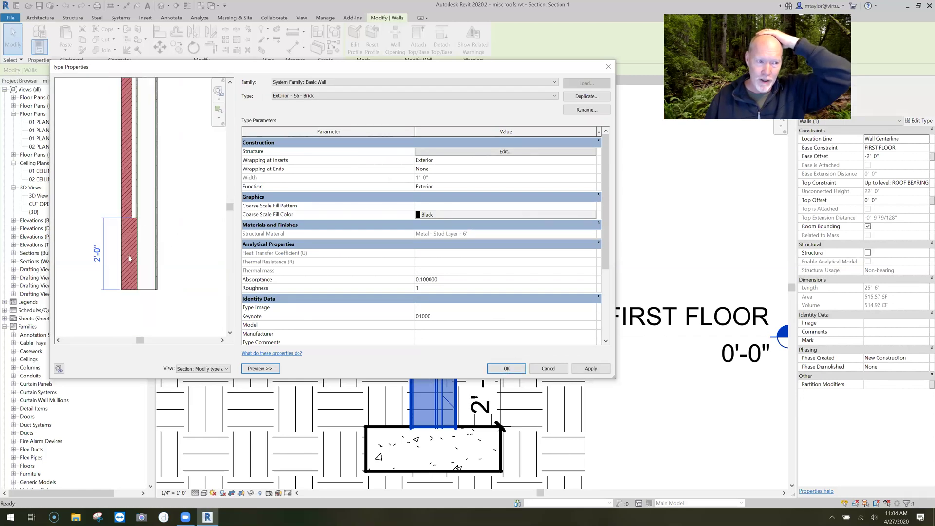
pyautogui.click(507, 368)
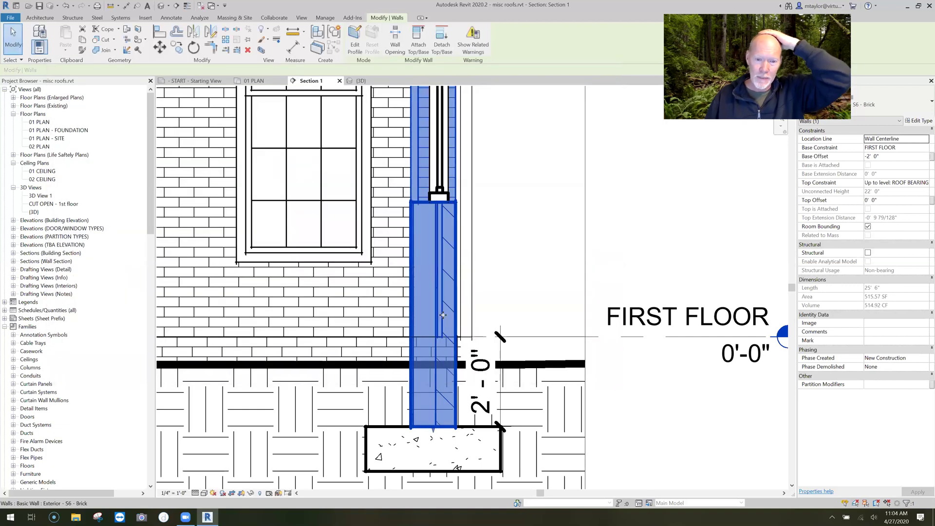
pyautogui.click(517, 307)
pyautogui.scroll(3, 524, 195)
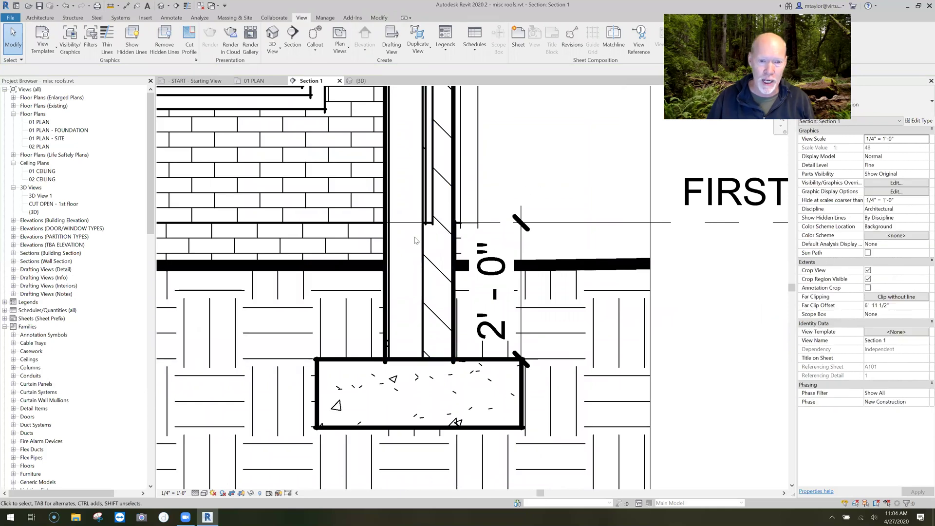
pyautogui.scroll(-2, 518, 189)
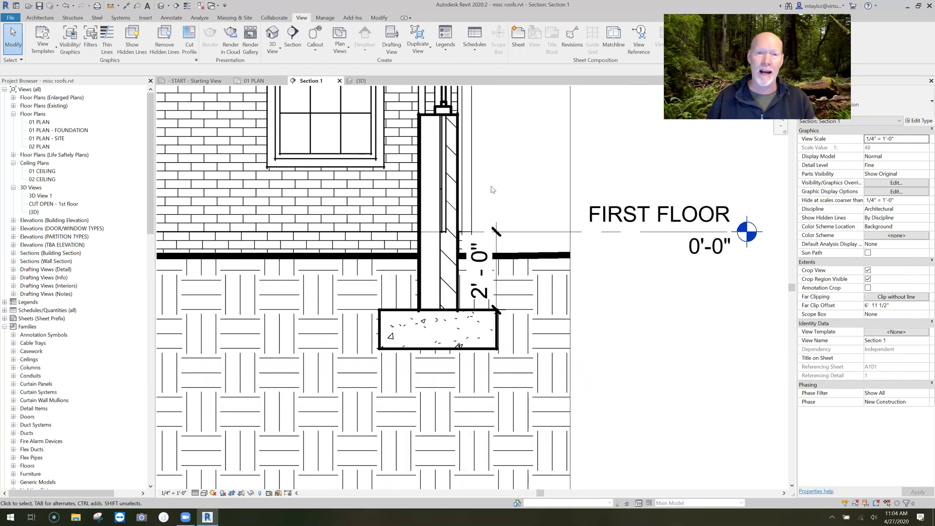
pyautogui.moveTo(487, 193)
pyautogui.mouseDown(button='middle')
pyautogui.moveTo(428, 217)
pyautogui.moveTo(404, 262)
pyautogui.moveTo(373, 261)
pyautogui.mouseUp(button='middle')
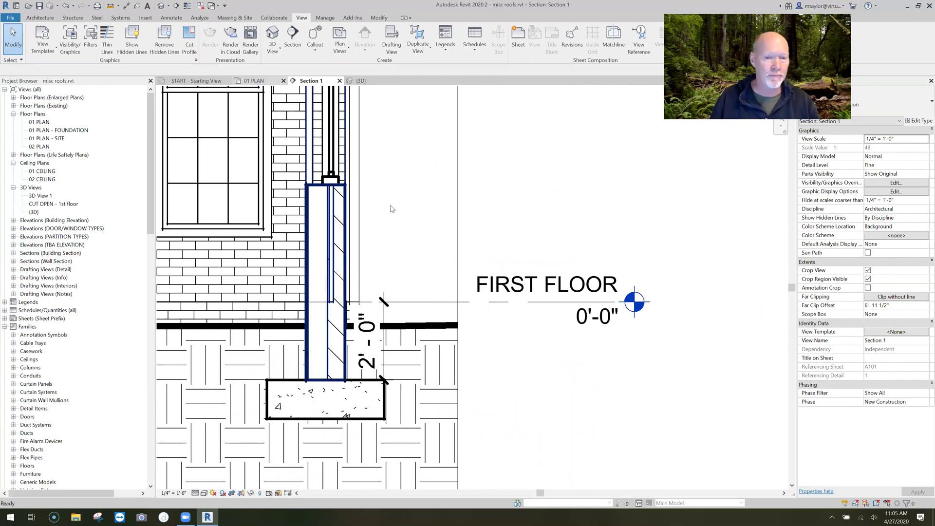
# Step: In 01 PLAN, draw a new straight generic wall beside the brick wall
pyautogui.hotkey('ctrl', 'Tab')
pyautogui.scroll(4, 446, 243)
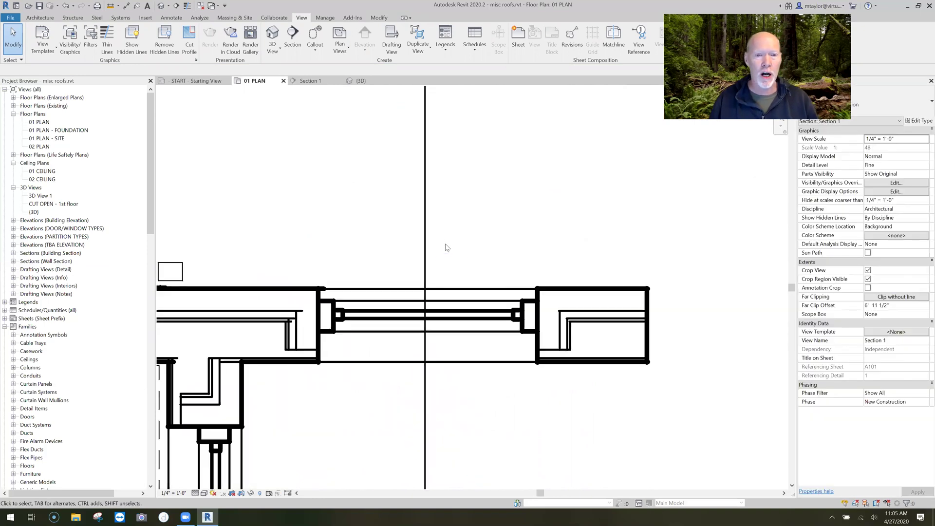
pyautogui.scroll(-3, 445, 235)
pyautogui.scroll(3, 381, 222)
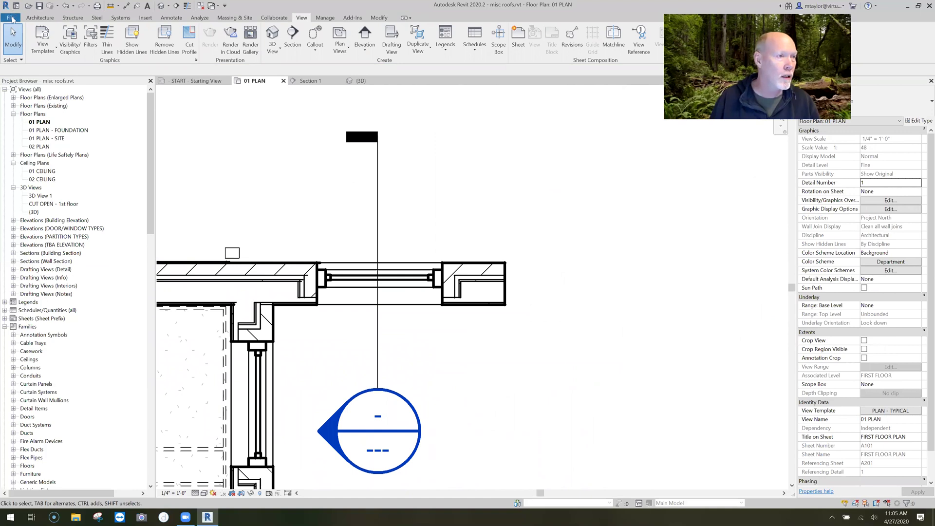
pyautogui.click(10, 18)
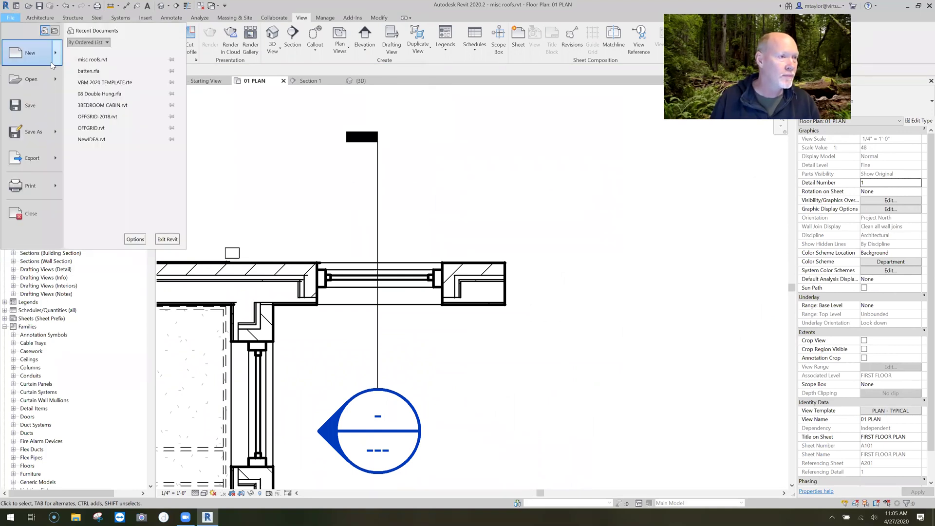
pyautogui.press('Escape')
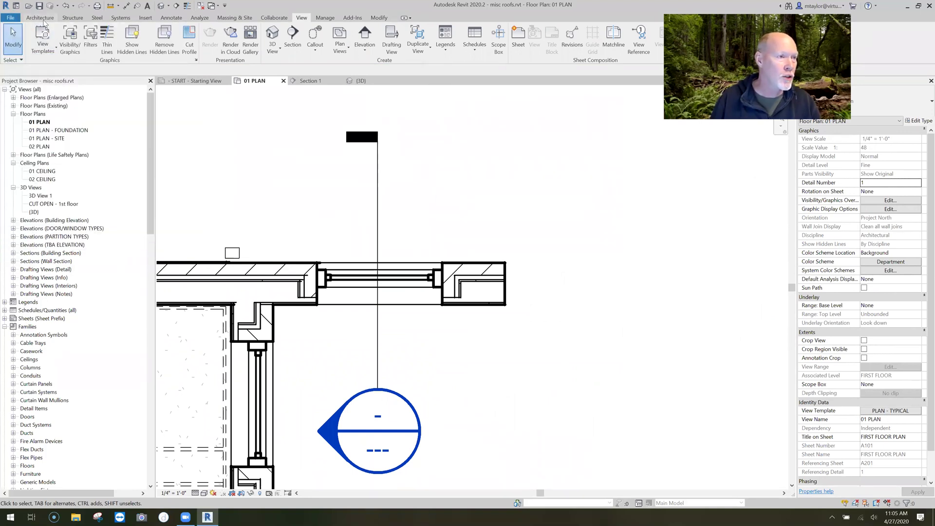
pyautogui.click(44, 18)
pyautogui.click(43, 39)
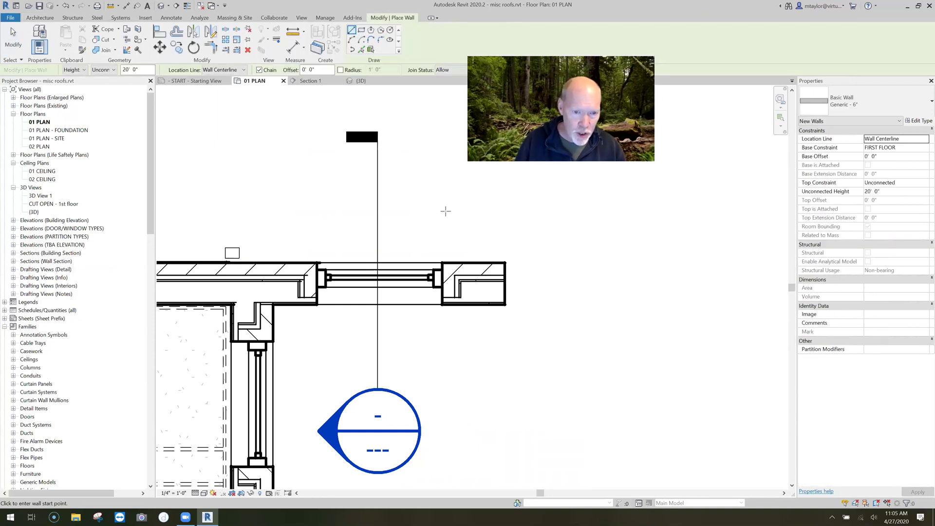
pyautogui.click(446, 211)
pyautogui.click(252, 211)
pyautogui.press('Escape')
pyautogui.press('Escape')
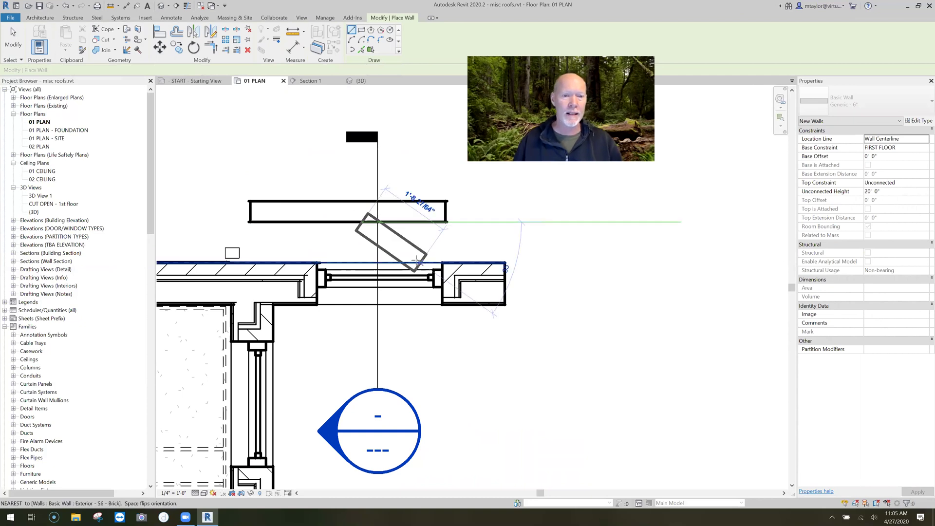
pyautogui.press('Escape')
pyautogui.press('Escape')
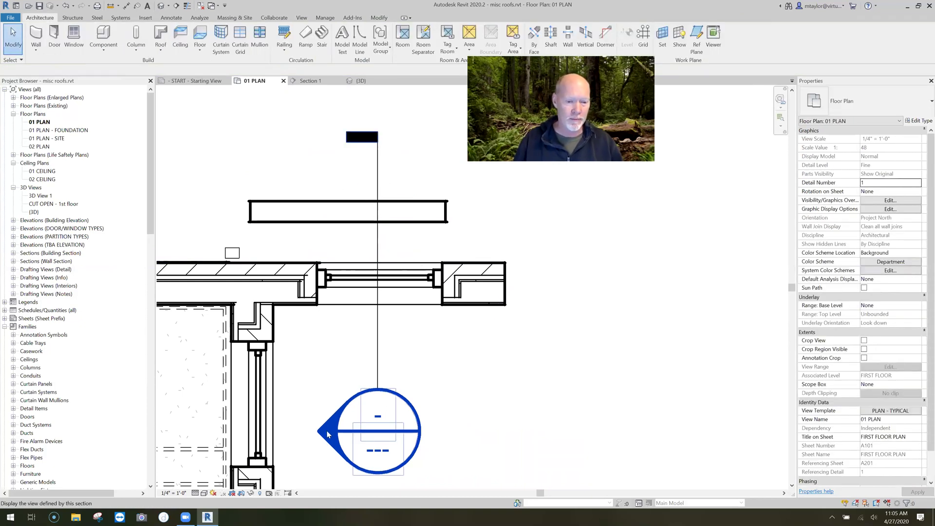
# Step: In Section 1, lower the generic wall's top to 6'-0" above First Floor
pyautogui.doubleClick(328, 434)
pyautogui.scroll(-2, 389, 294)
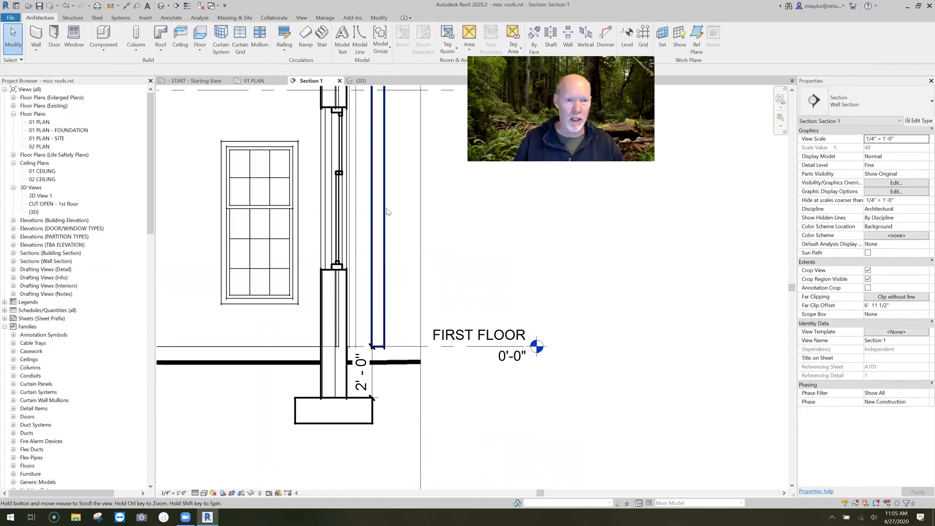
pyautogui.scroll(-4, 387, 211)
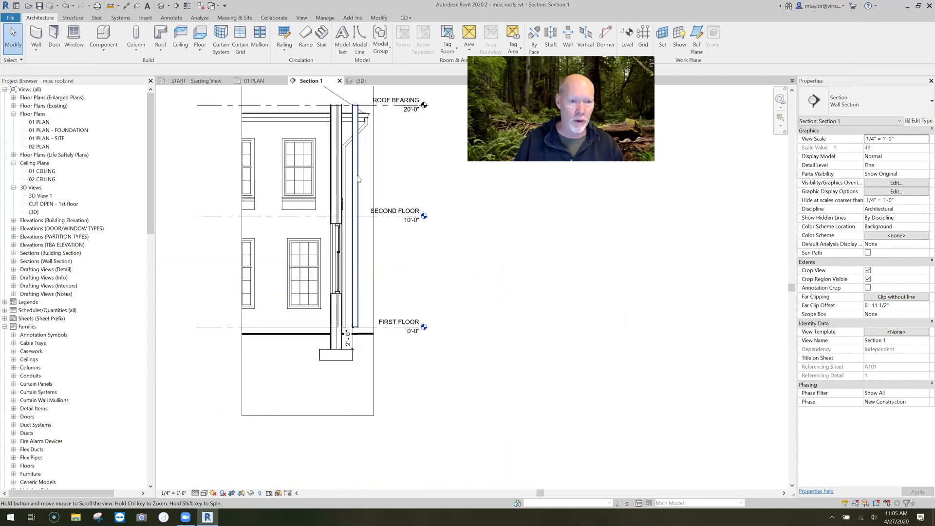
pyautogui.click(357, 185)
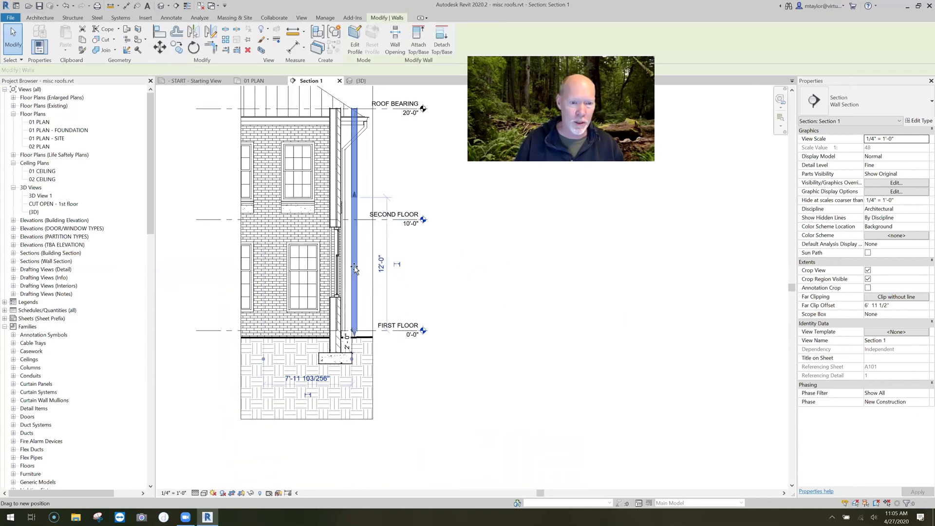
pyautogui.moveTo(355, 269); pyautogui.dragTo(355, 264)
pyautogui.scroll(3, 361, 282)
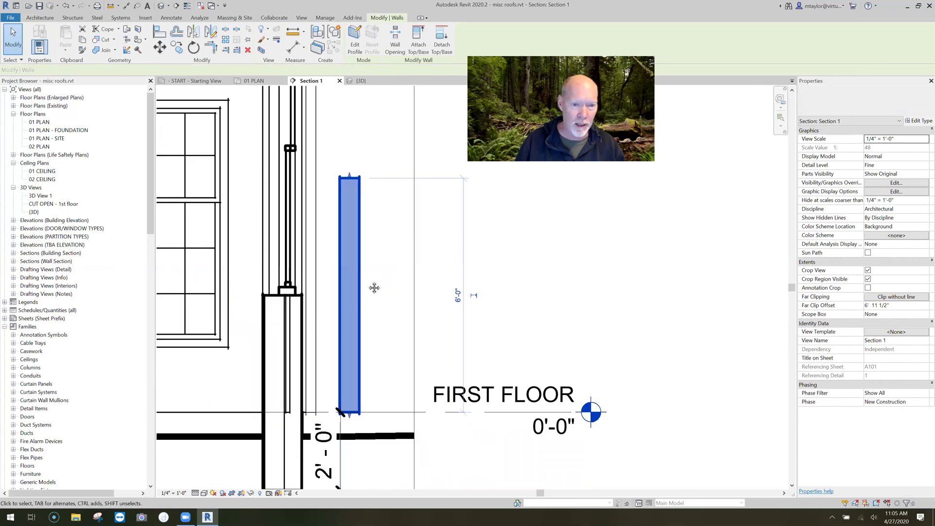
pyautogui.moveTo(374, 288); pyautogui.dragTo(367, 235, button='middle')
pyautogui.press('Escape')
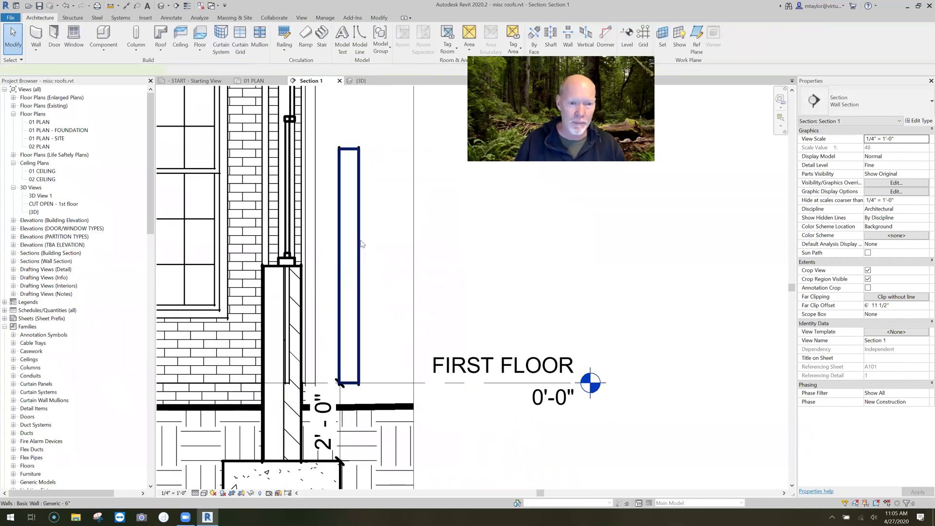
# Step: Duplicate the wall's type under the name 'test wall'
pyautogui.click(361, 244)
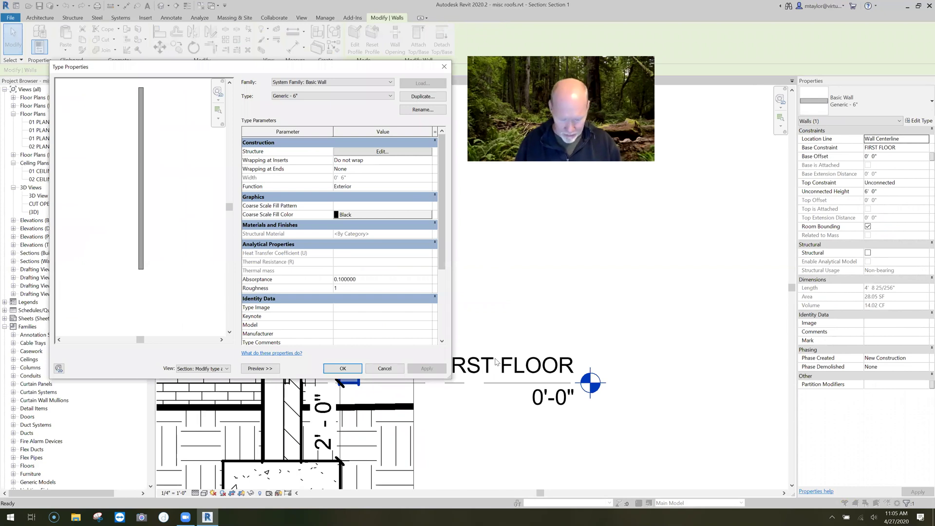
pyautogui.write('test wall')
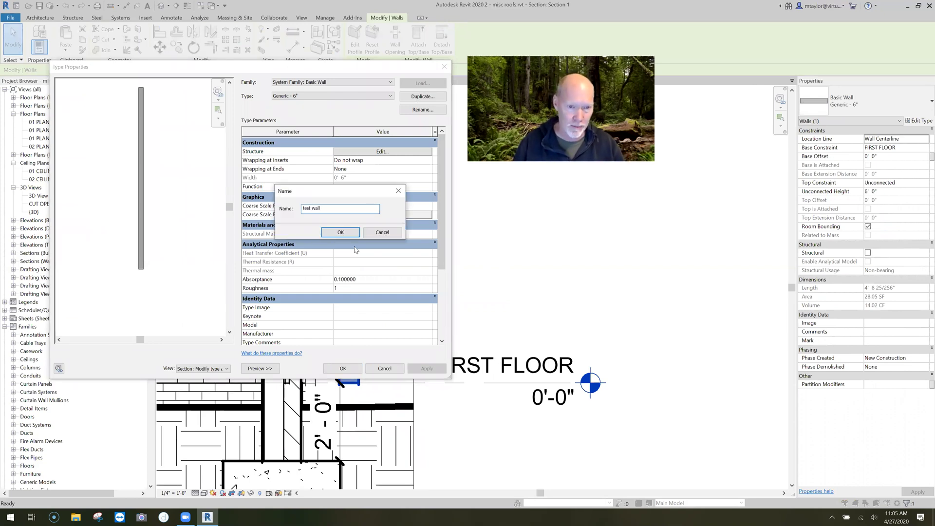
pyautogui.click(341, 231)
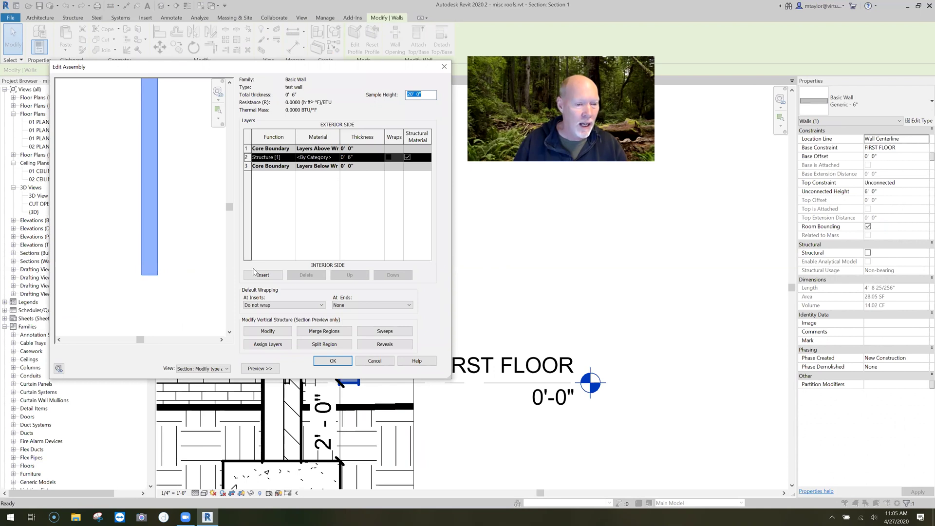
# Step: Insert a new exterior-side layer as Finish 1 [4] with Masonry - Brick material
pyautogui.click(263, 275)
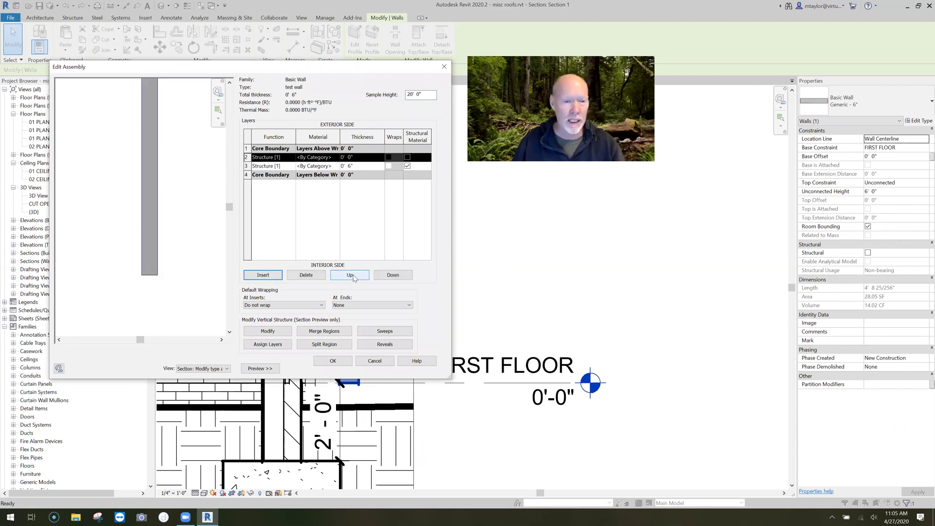
pyautogui.click(351, 276)
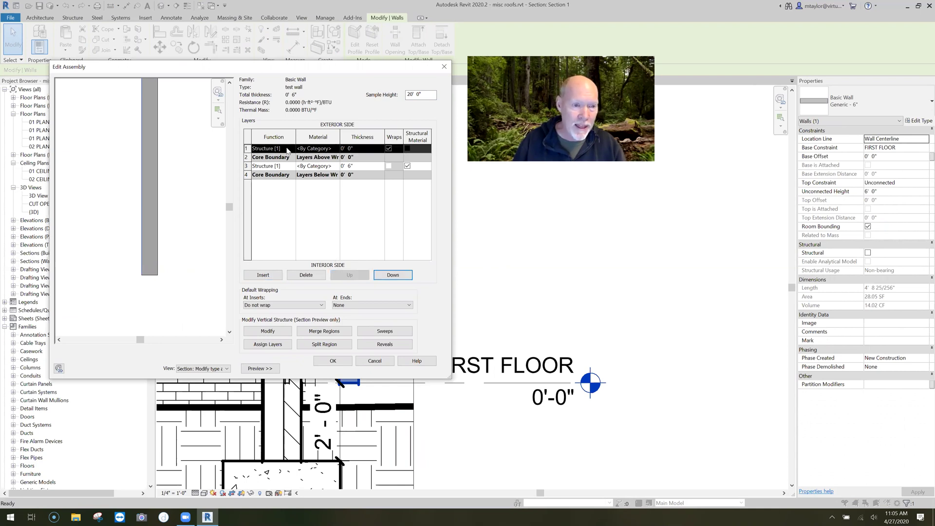
pyautogui.click(292, 149)
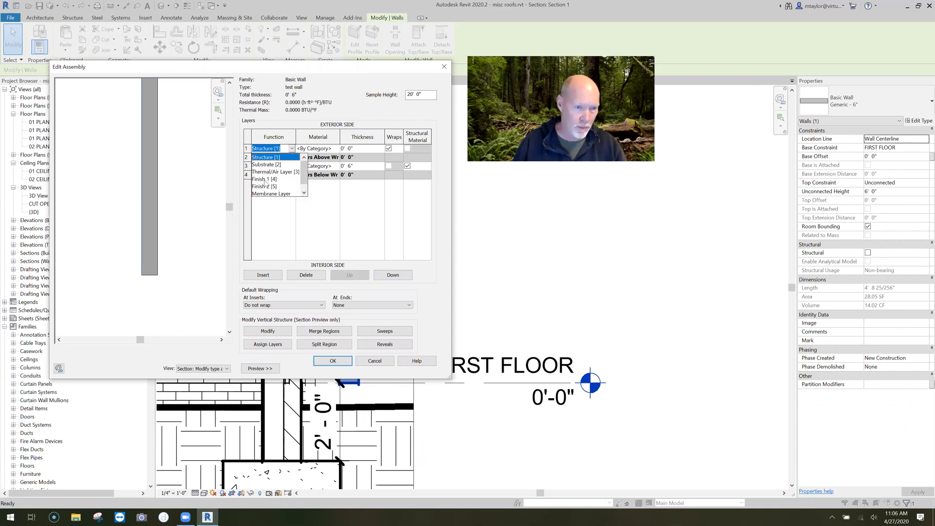
pyautogui.press('f')
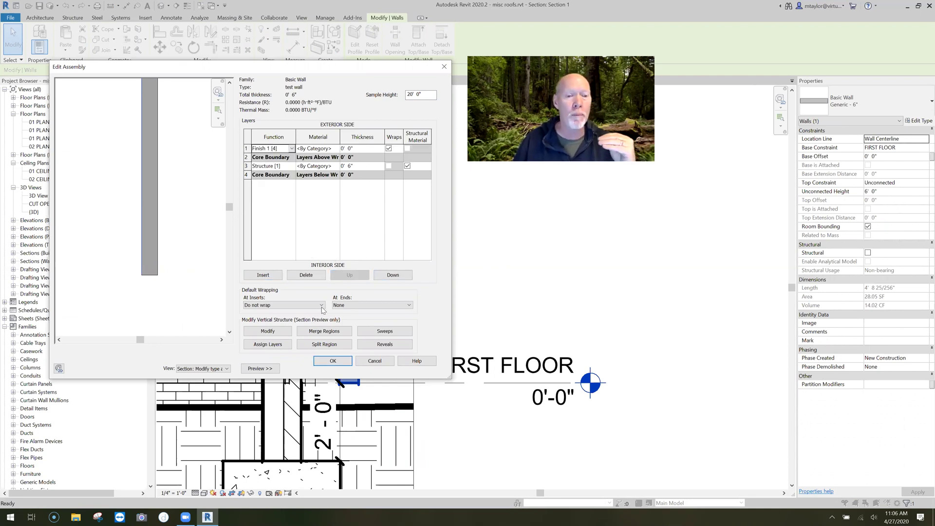
pyautogui.click(339, 149)
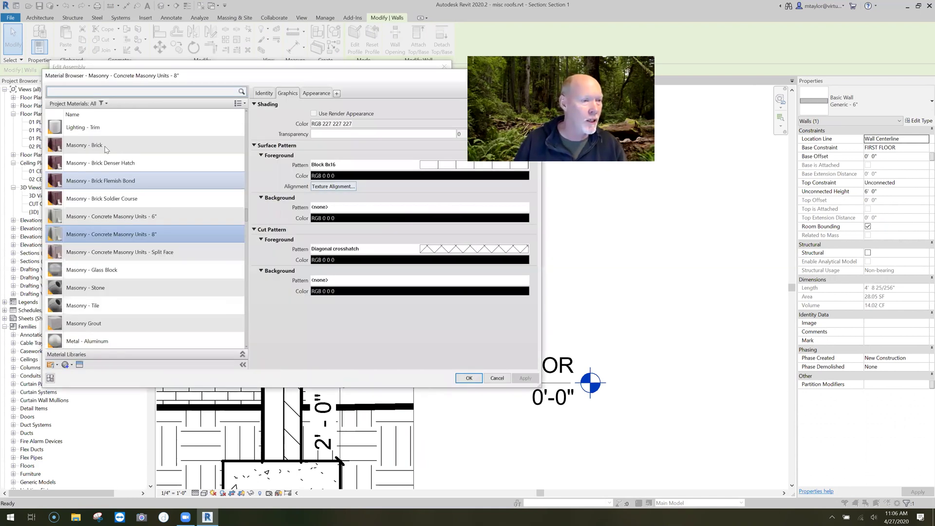
pyautogui.click(103, 146)
pyautogui.press('Return')
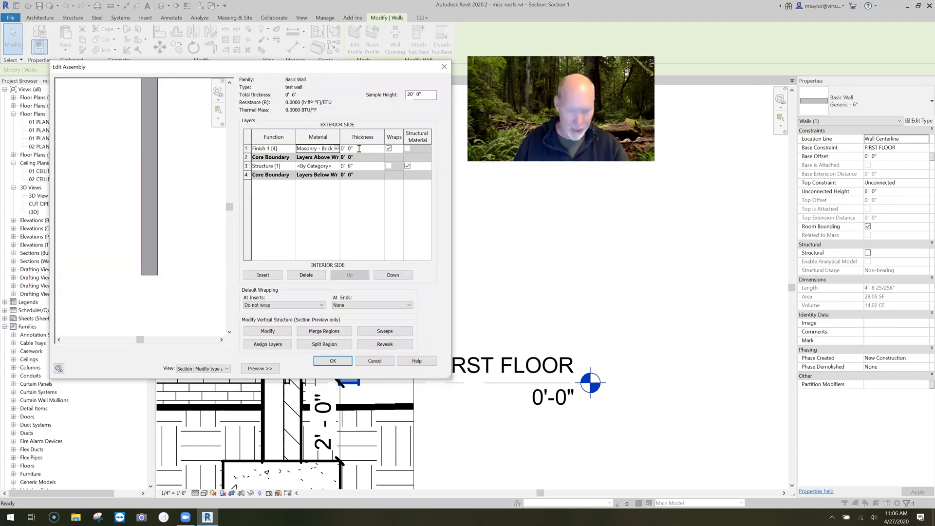
# Step: Set the brick finish layer thickness to 3 5/8"
pyautogui.click(359, 149)
pyautogui.write('3 5/8"')
pyautogui.press('Tab')
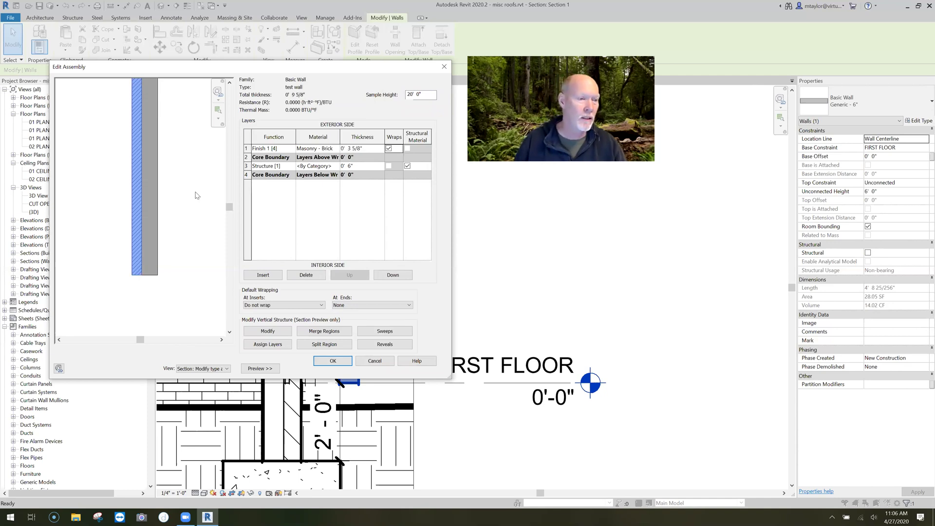
pyautogui.click(252, 149)
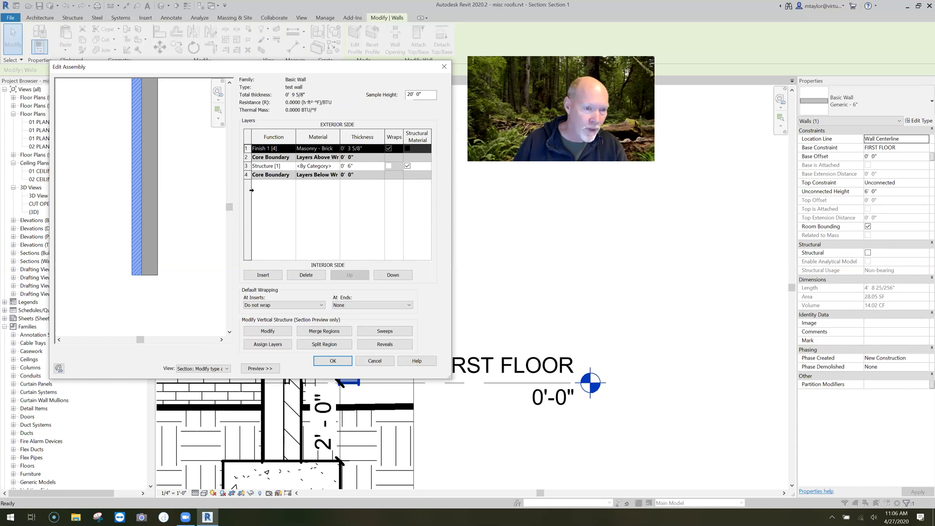
pyautogui.hotkey('alt', 'm')
pyautogui.press('Escape')
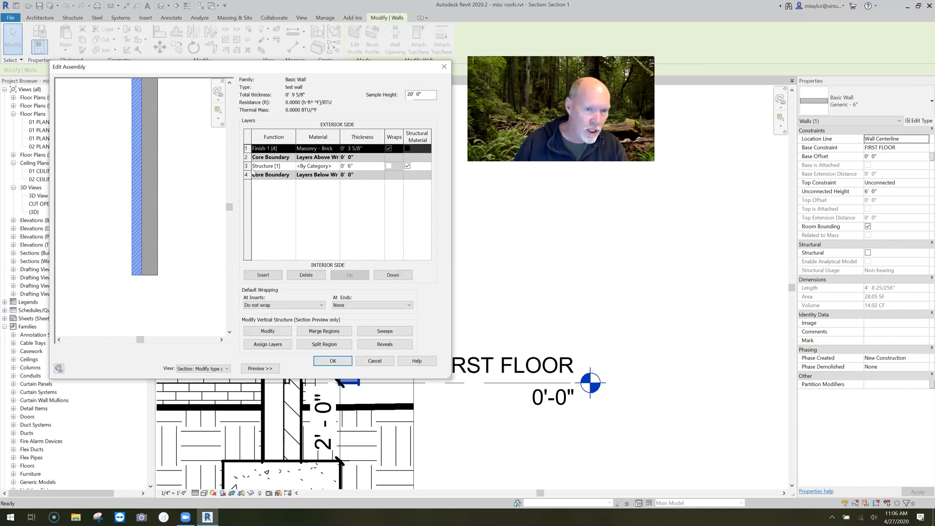
# Step: Split the brick finish layer in the preview and dimension the split 2'-0" above the base
pyautogui.click(308, 169)
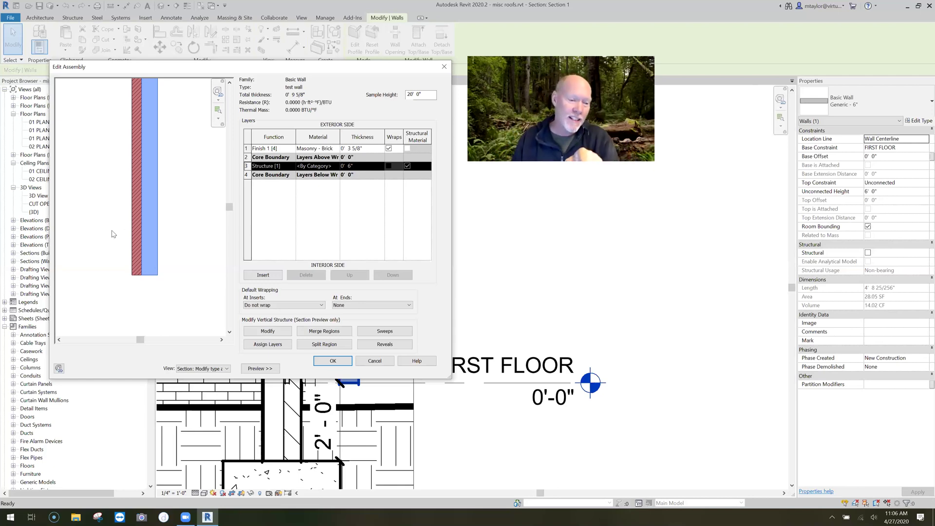
pyautogui.click(266, 344)
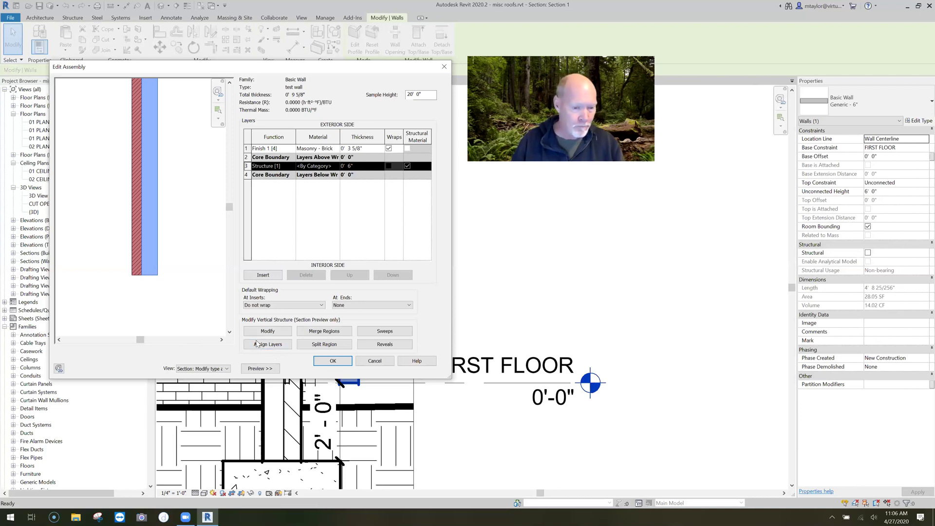
pyautogui.click(329, 346)
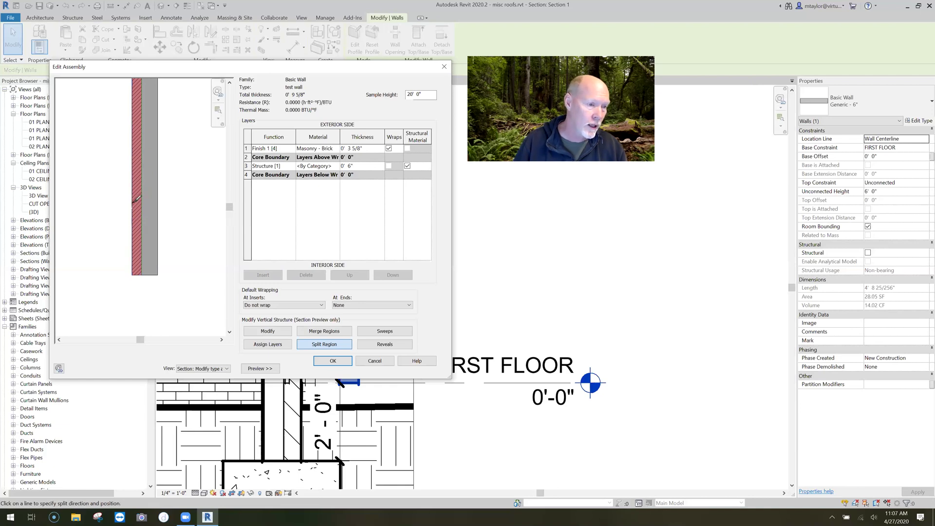
pyautogui.click(134, 202)
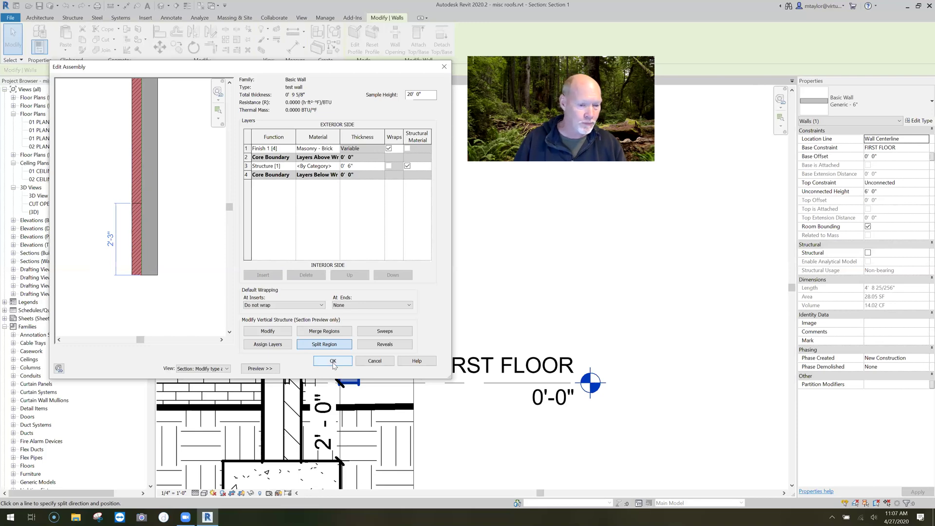
pyautogui.click(267, 331)
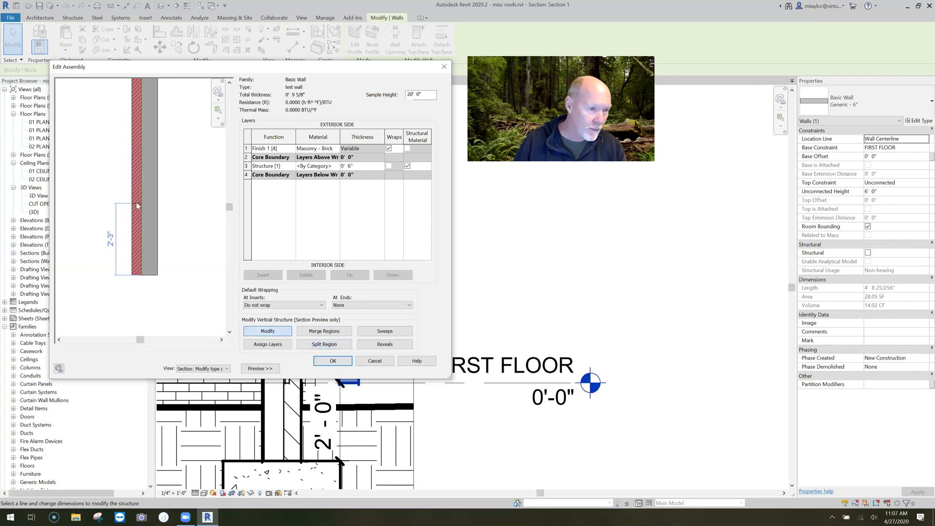
pyautogui.click(136, 203)
pyautogui.click(111, 239)
pyautogui.write('2')
pyautogui.press('Return')
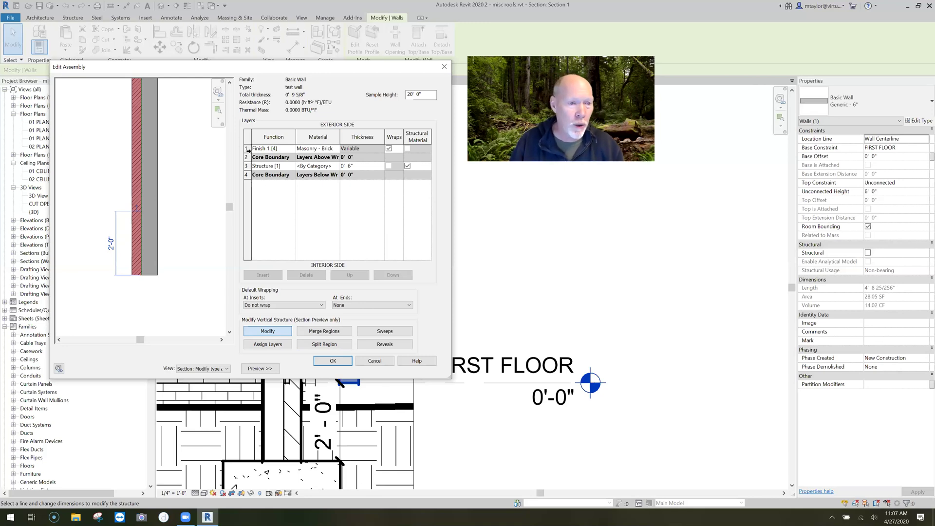
# Step: Insert a new zero-thickness Finish 1 [4] layer outside the brick in the wall assembly
pyautogui.click(251, 149)
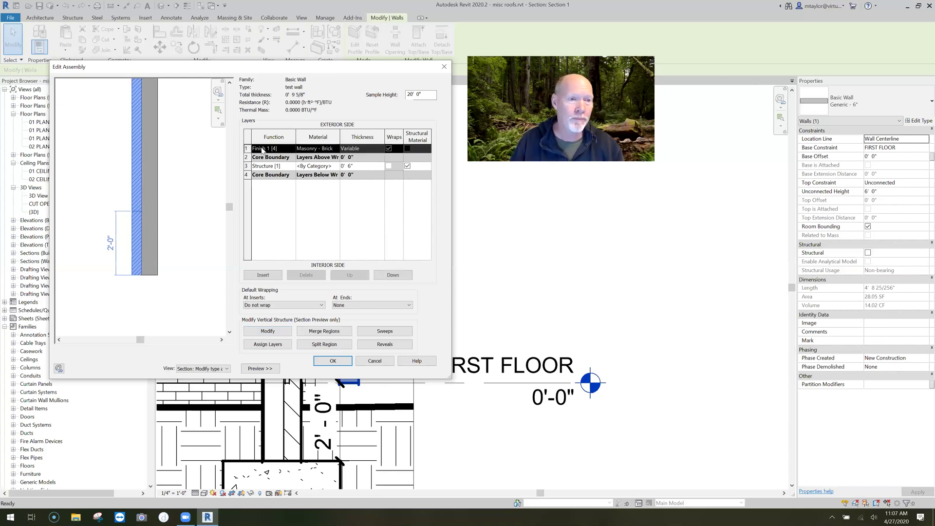
pyautogui.click(264, 275)
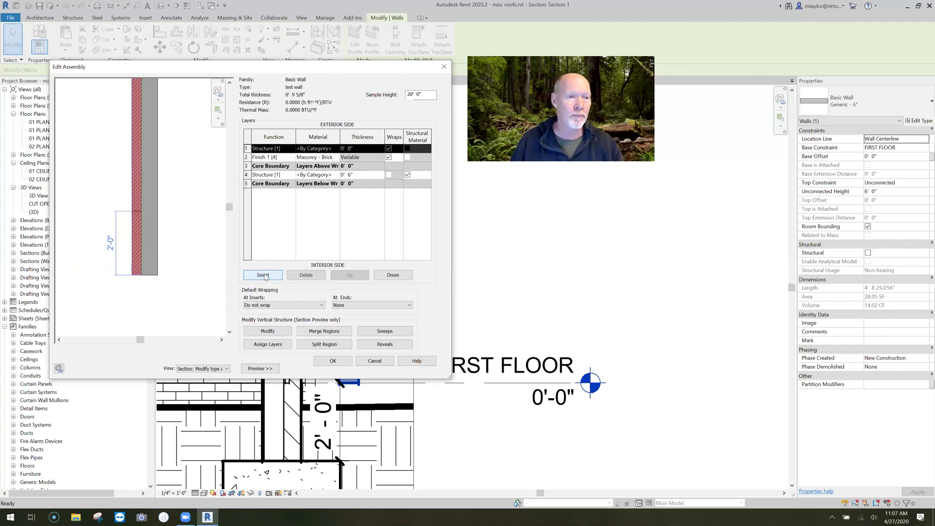
pyautogui.click(292, 149)
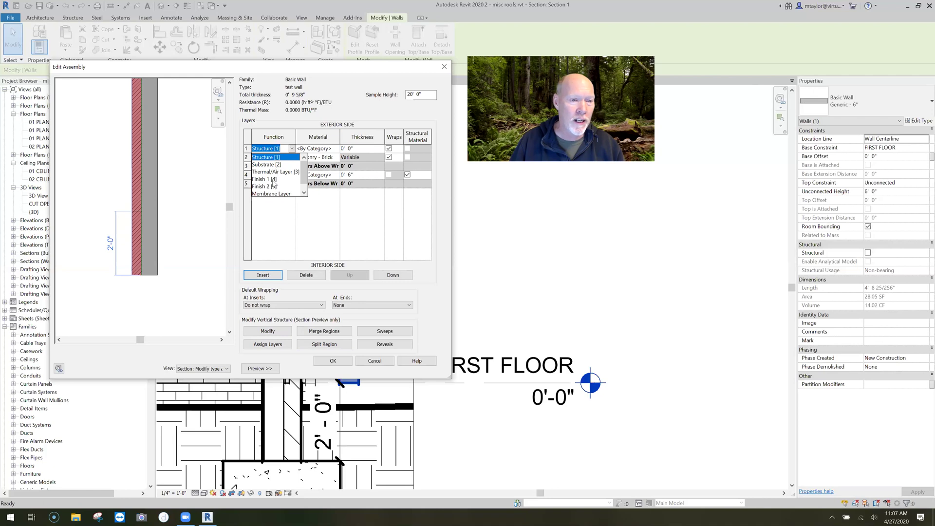
pyautogui.click(272, 179)
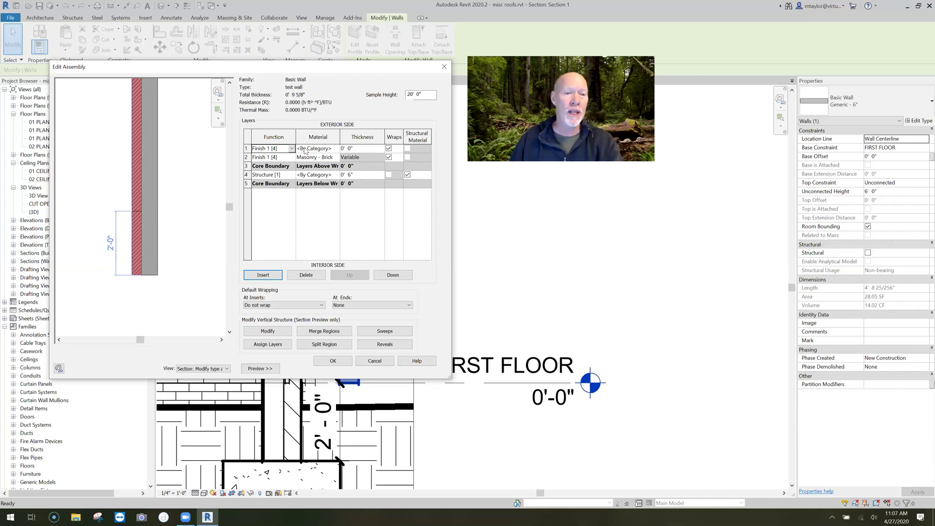
# Step: Open the new layer's Material Browser and locate the Masonry - Concrete Masonry Units - 6" material
pyautogui.click(336, 149)
pyautogui.click(337, 149)
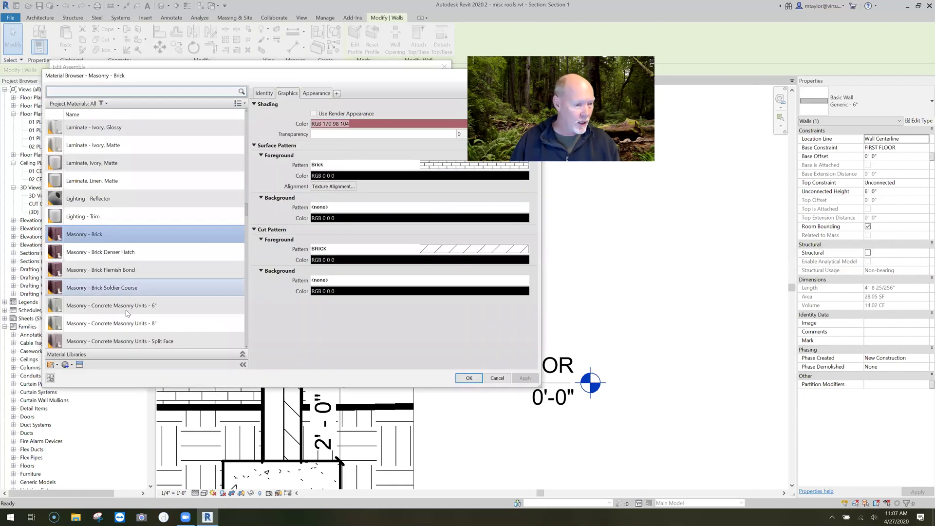
pyautogui.click(150, 320)
pyautogui.click(145, 308)
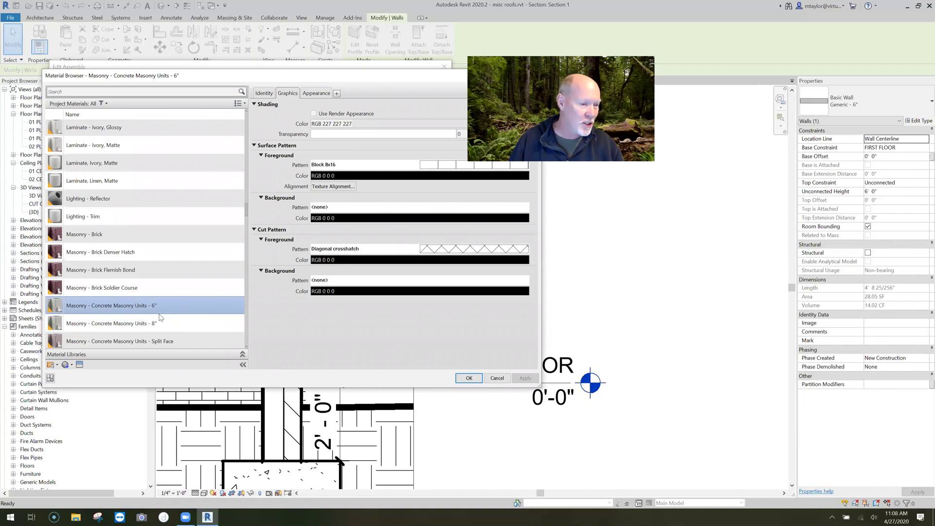
pyautogui.click(155, 318)
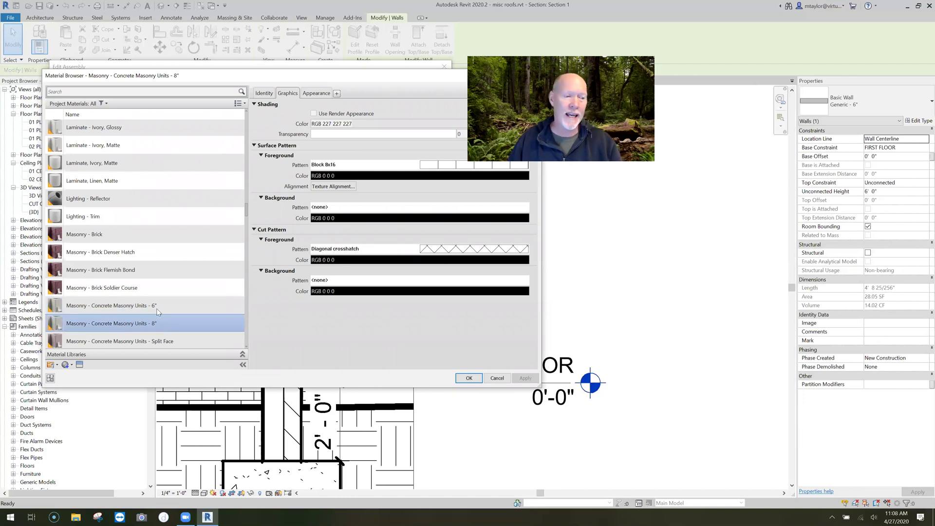
pyautogui.click(153, 306)
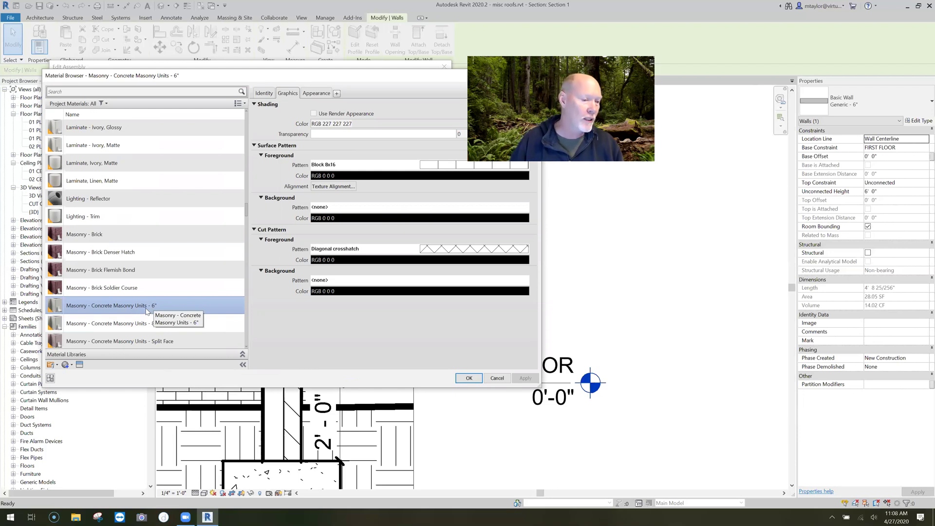
# Step: Duplicate the 6" CMU material, rename it Masonry - Concrete Masonry Units - 4", and assign it to the layer
pyautogui.rightClick(140, 307)
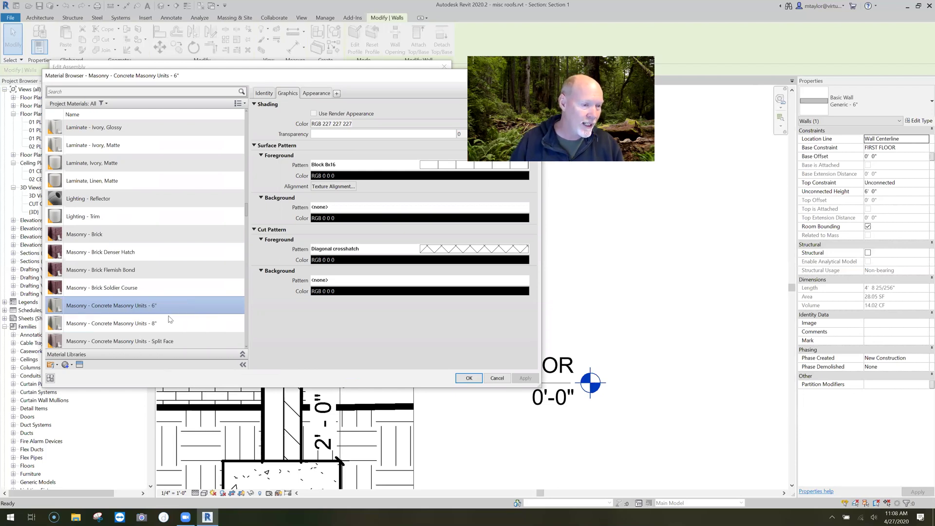
pyautogui.click(158, 317)
pyautogui.click(152, 233)
pyautogui.press('BackSpace')
pyautogui.write('4')
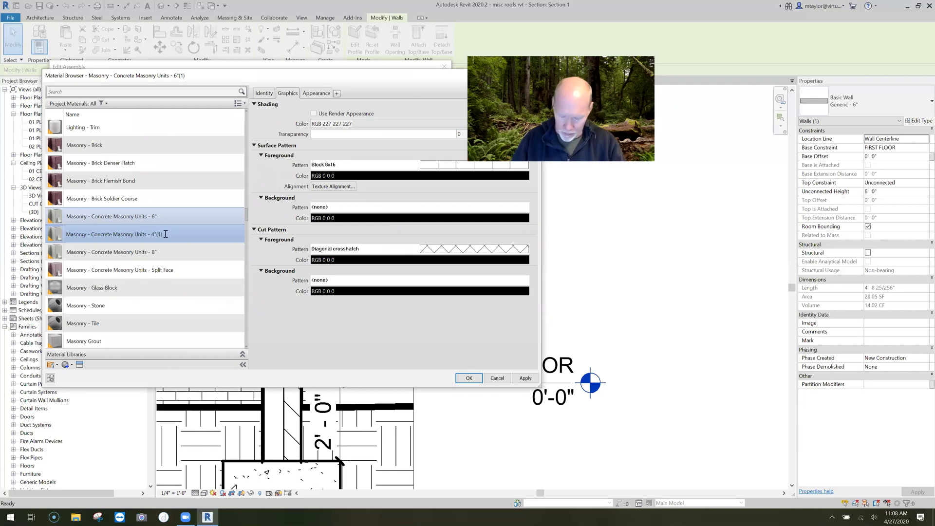
pyautogui.press('BackSpace')
pyautogui.press('BackSpace')
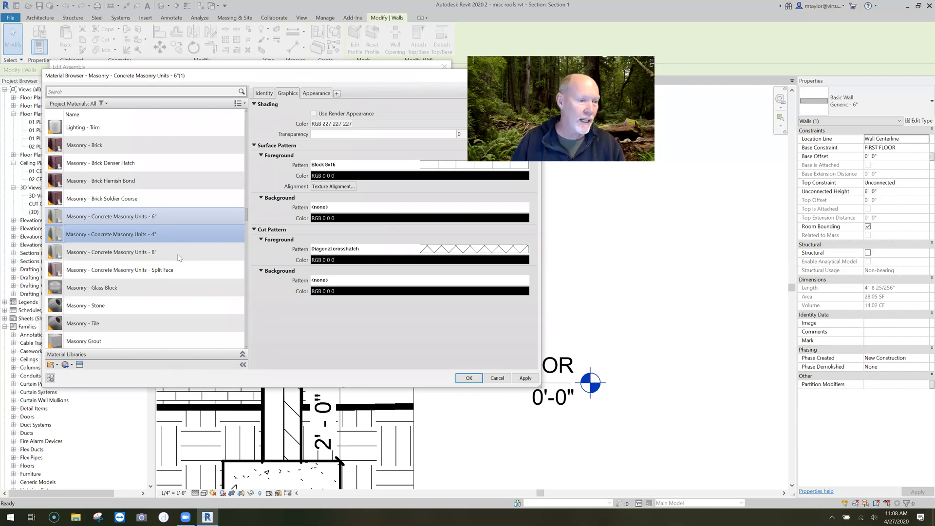
pyautogui.click(180, 258)
pyautogui.click(165, 215)
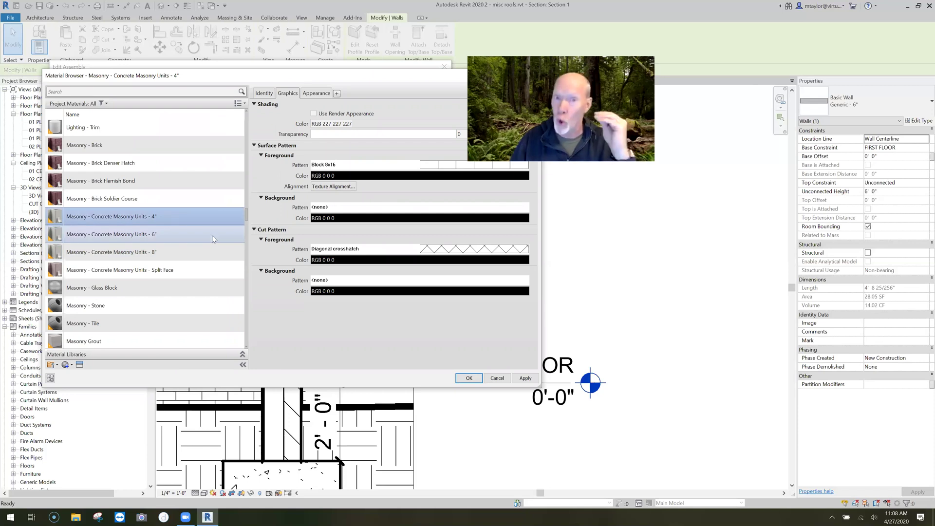
pyautogui.click(469, 378)
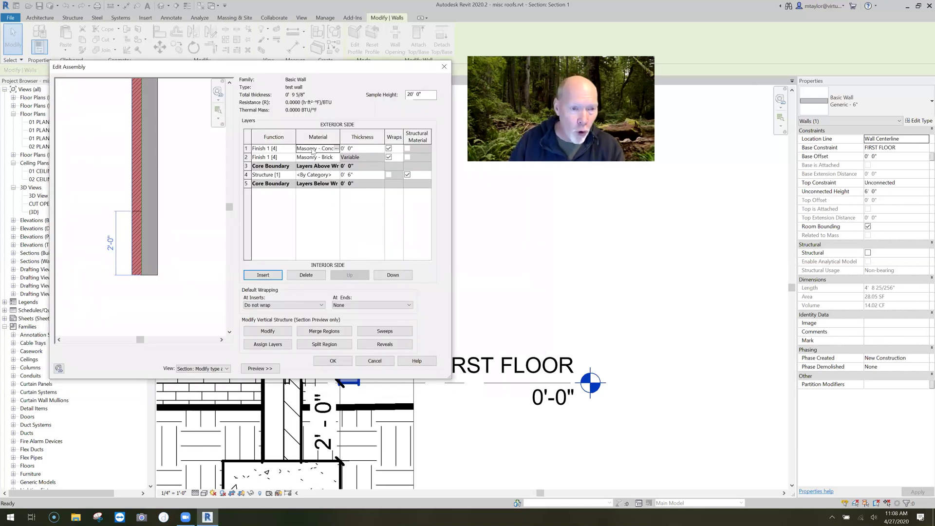
# Step: Assign the 4" CMU Finish 1 layer to the lower 2'-0" region below the split
pyautogui.click(247, 148)
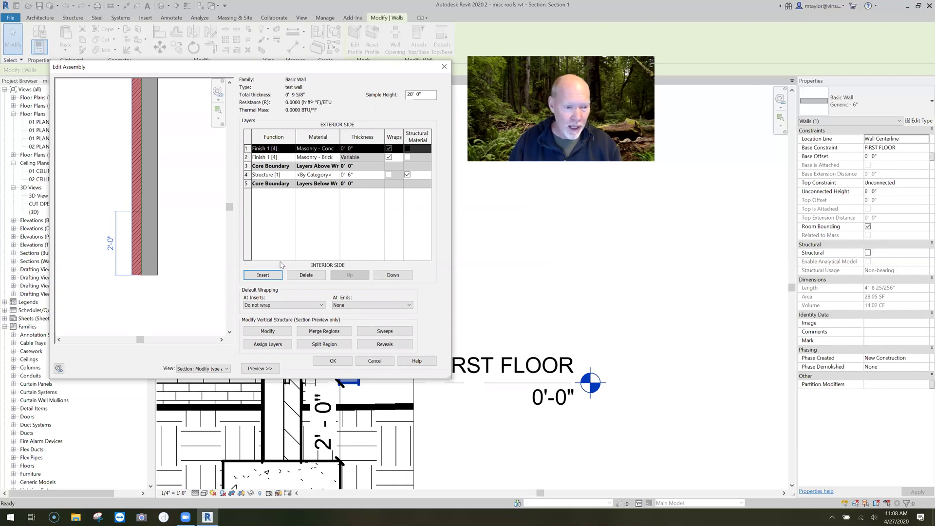
pyautogui.click(266, 345)
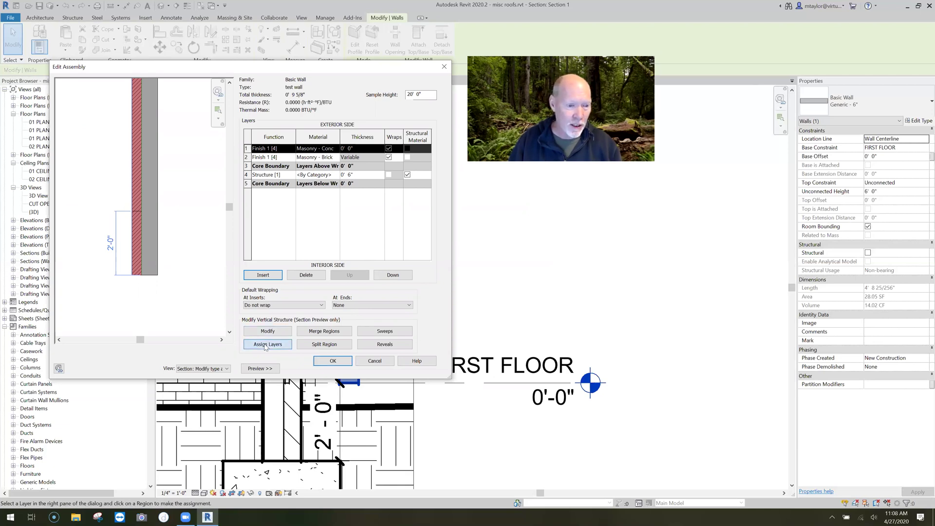
pyautogui.click(132, 235)
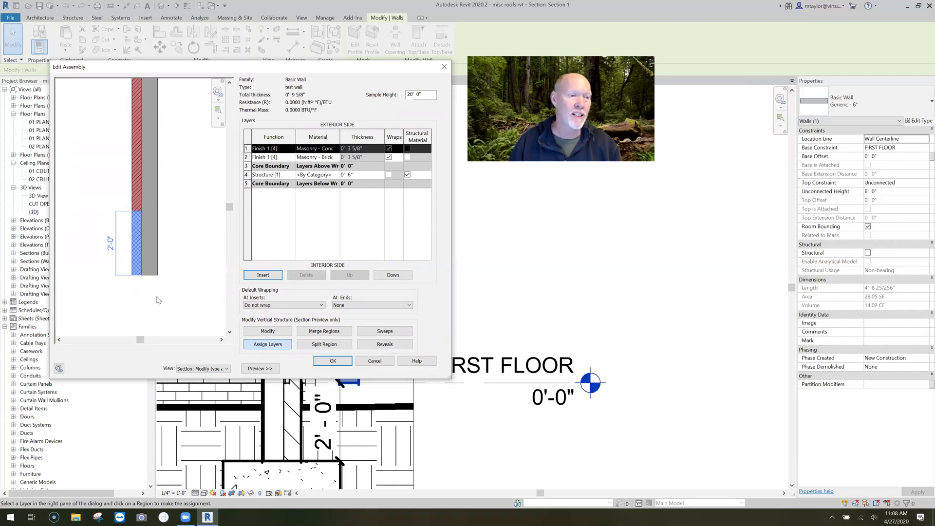
pyautogui.click(257, 332)
pyautogui.scroll(2, 129, 267)
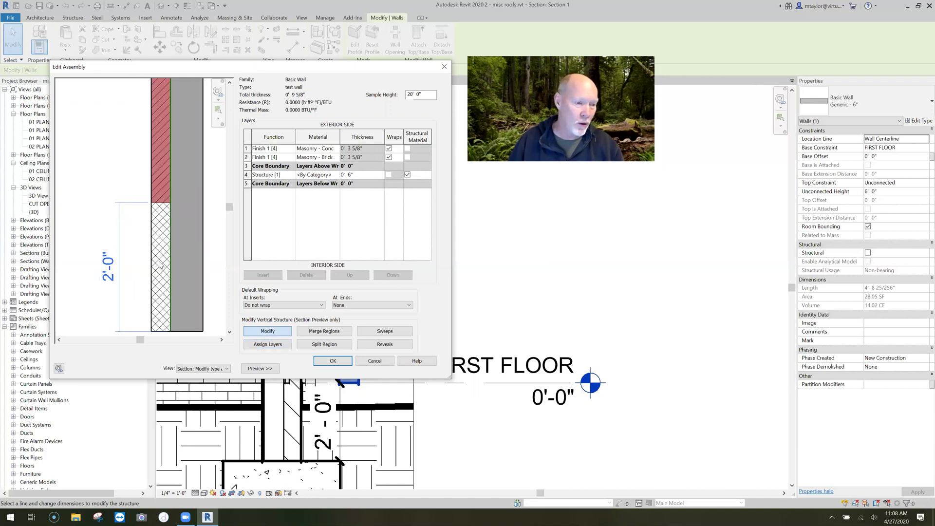
pyautogui.scroll(-1, 164, 221)
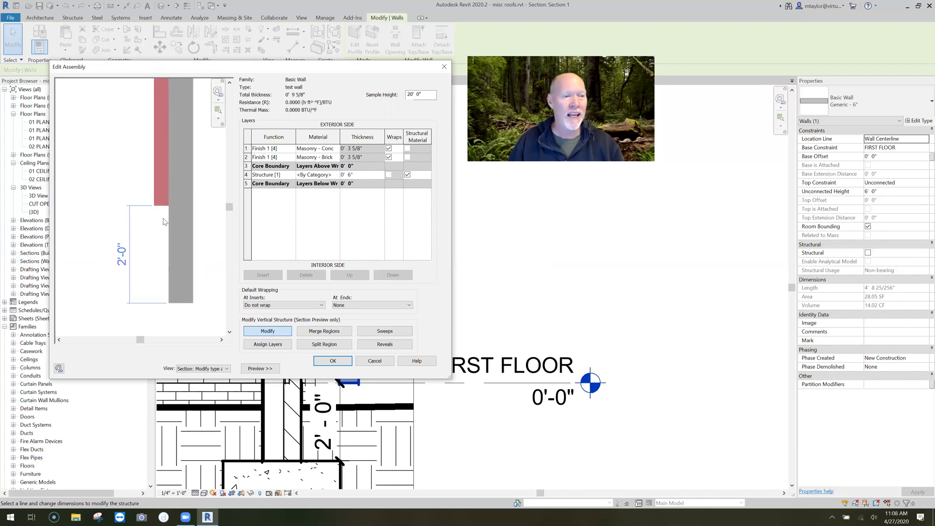
pyautogui.scroll(-1, 164, 221)
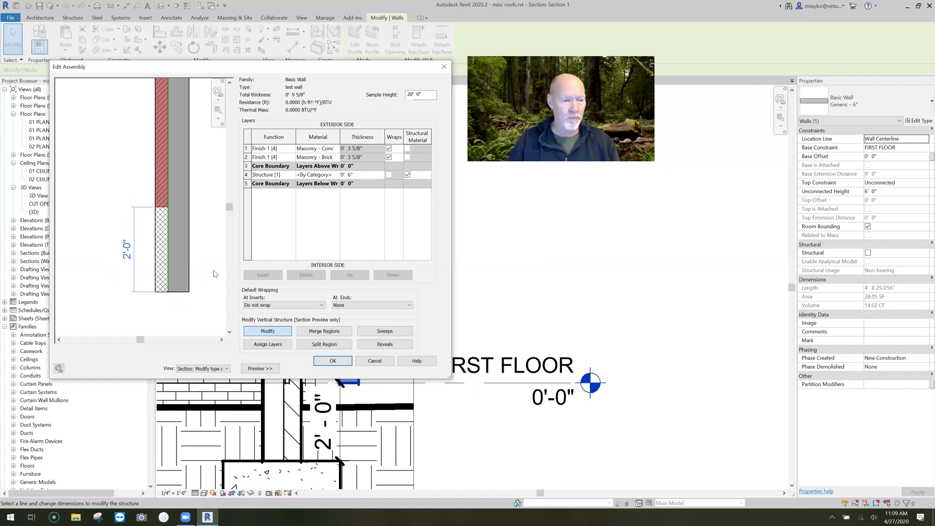
pyautogui.scroll(-1, 209, 266)
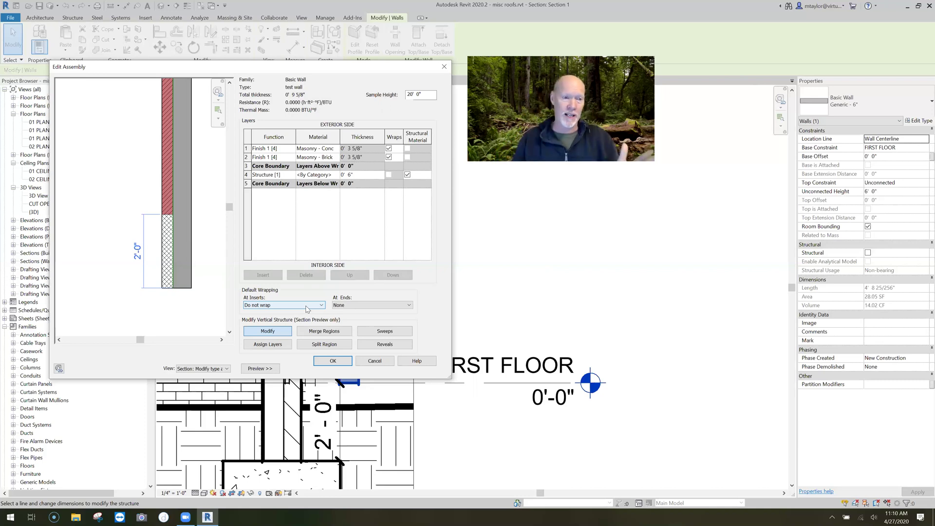
# Step: Accept the Edit Assembly and Type Properties changes so the test wall uses the split type
pyautogui.click(335, 363)
pyautogui.click(340, 367)
pyautogui.press('Escape')
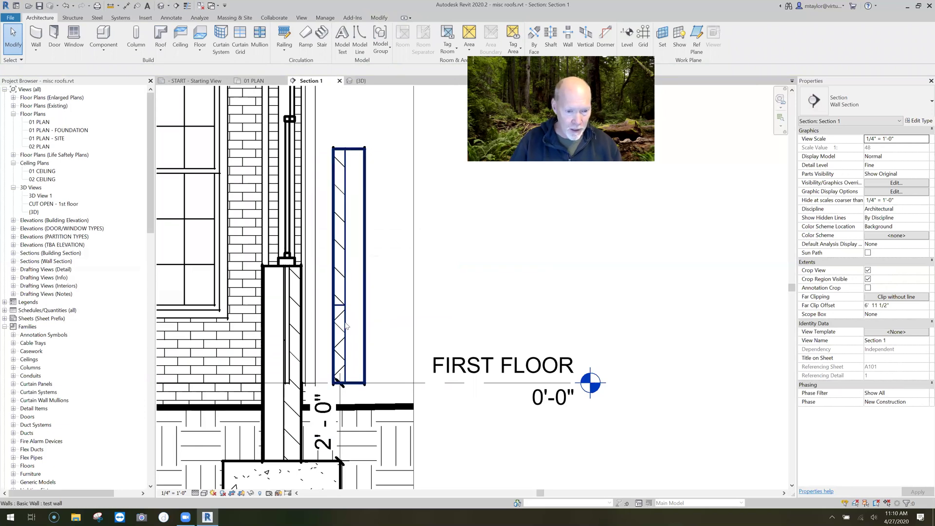
pyautogui.click(367, 327)
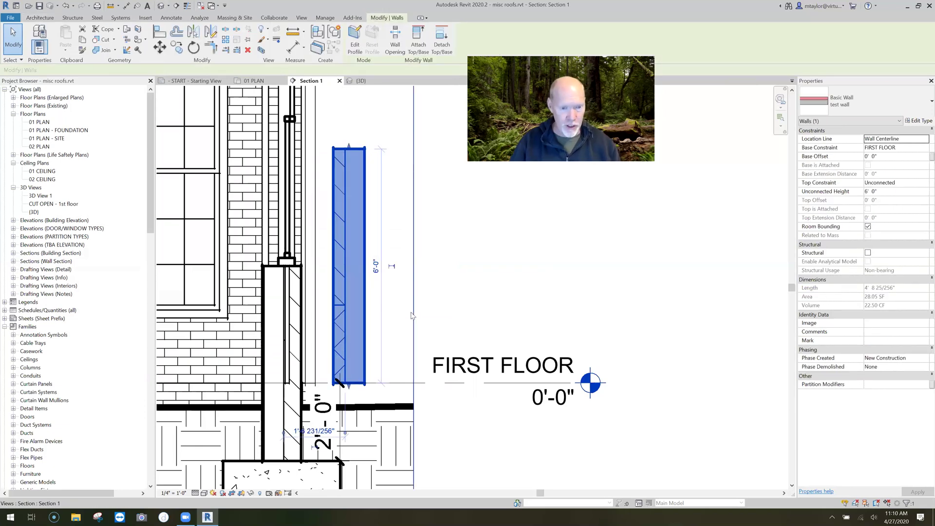
pyautogui.press('Escape')
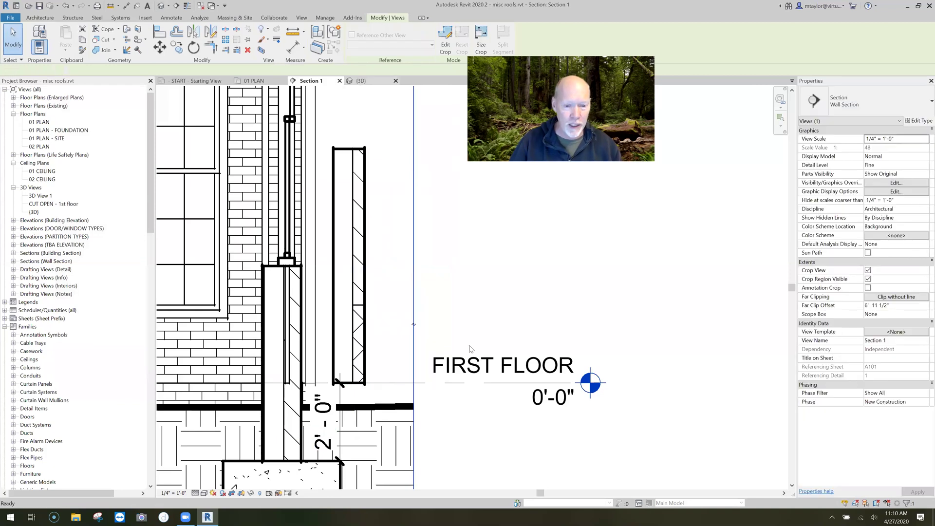
# Step: Switch to the {3D} view and pan to the test wall showing CMU below brick
pyautogui.hotkey('ctrl', 'Tab')
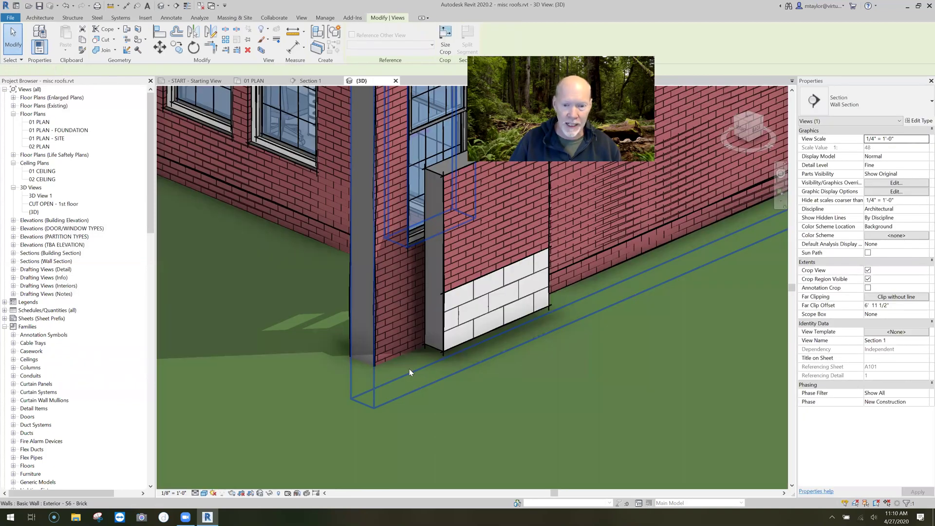
pyautogui.click(409, 369)
pyautogui.moveTo(381, 414); pyautogui.dragTo(351, 402, button='middle')
pyautogui.press('Escape')
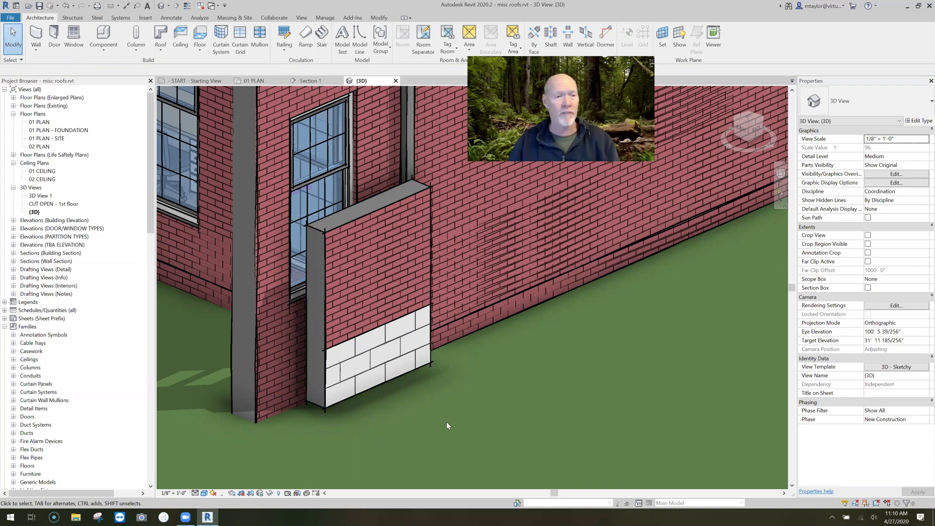
# Step: Open the test wall's type structure and merge the lower CMU region back into brick
pyautogui.click(325, 350)
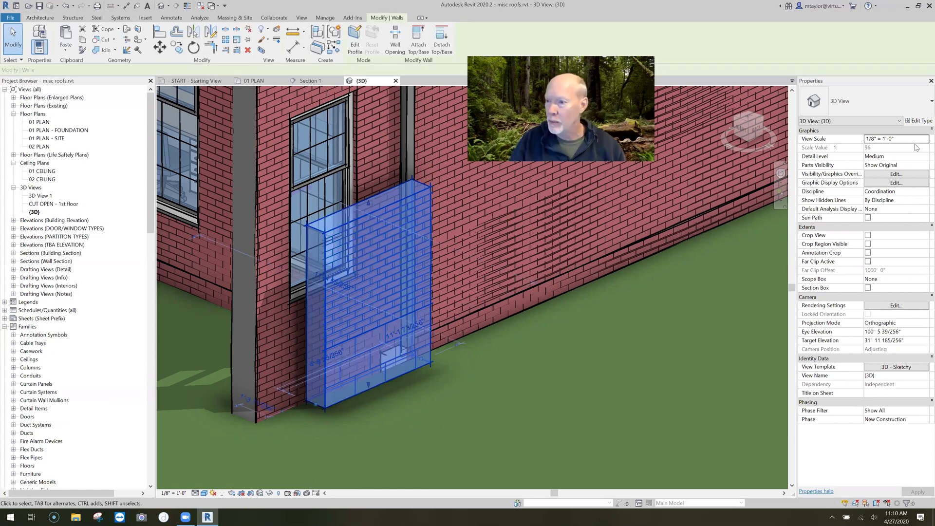
pyautogui.click(921, 121)
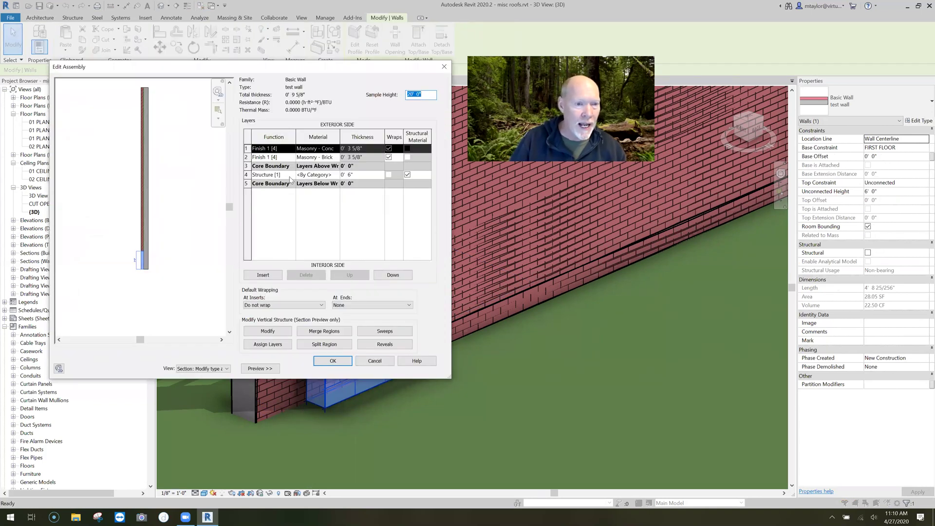
pyautogui.click(147, 266)
pyautogui.scroll(5, 151, 258)
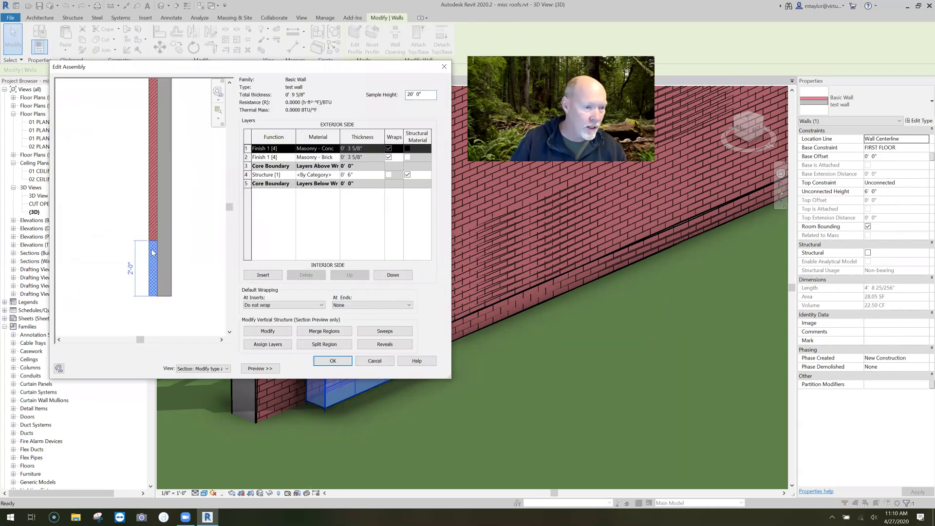
pyautogui.click(274, 333)
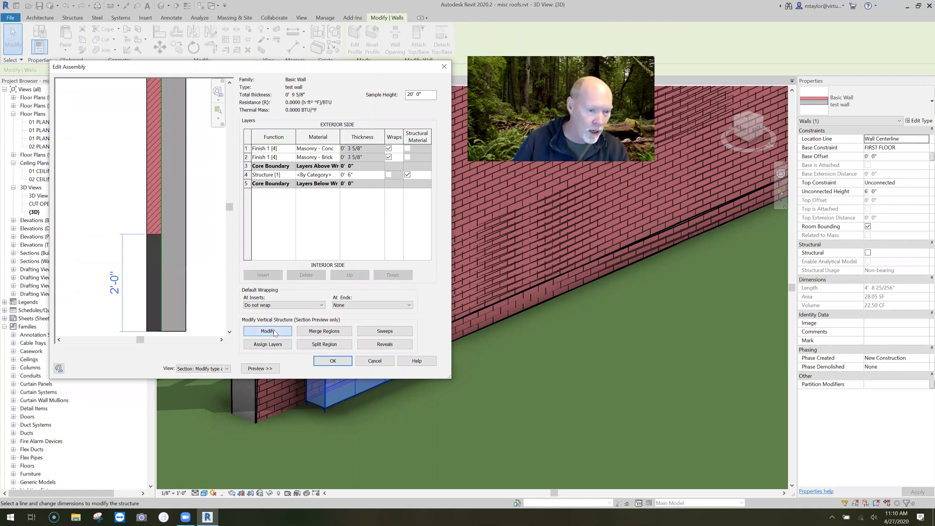
pyautogui.click(326, 332)
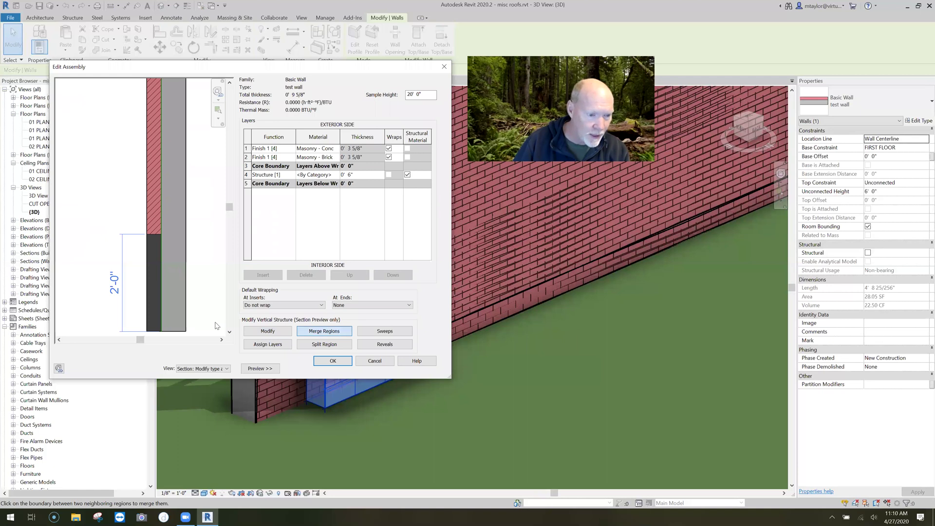
pyautogui.click(152, 255)
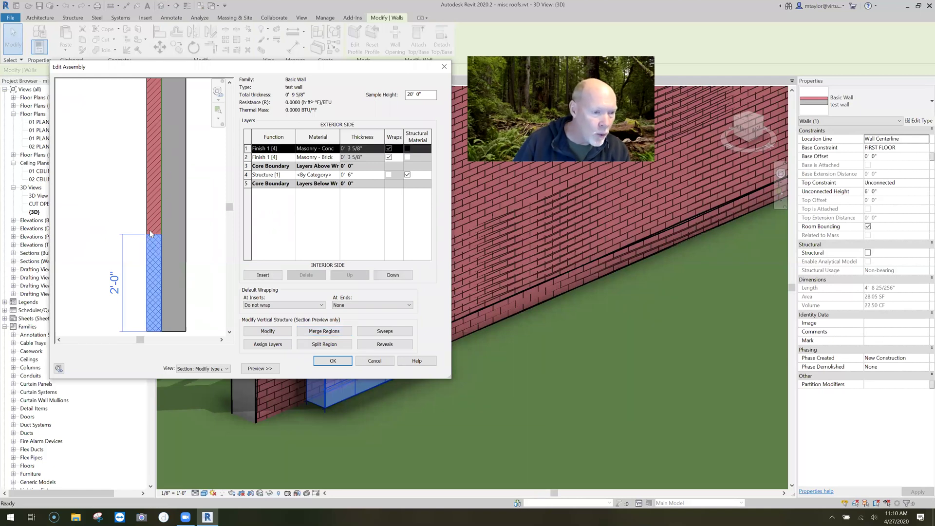
pyautogui.click(324, 332)
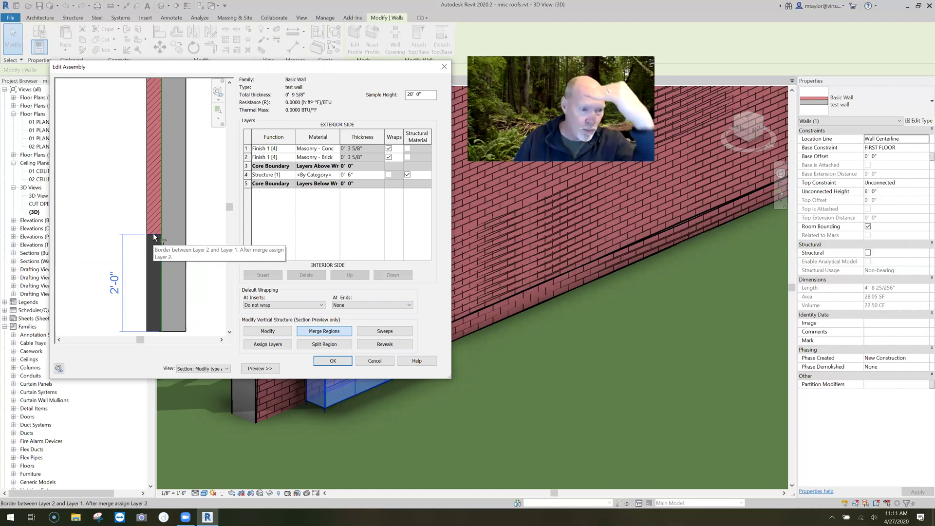
pyautogui.click(153, 234)
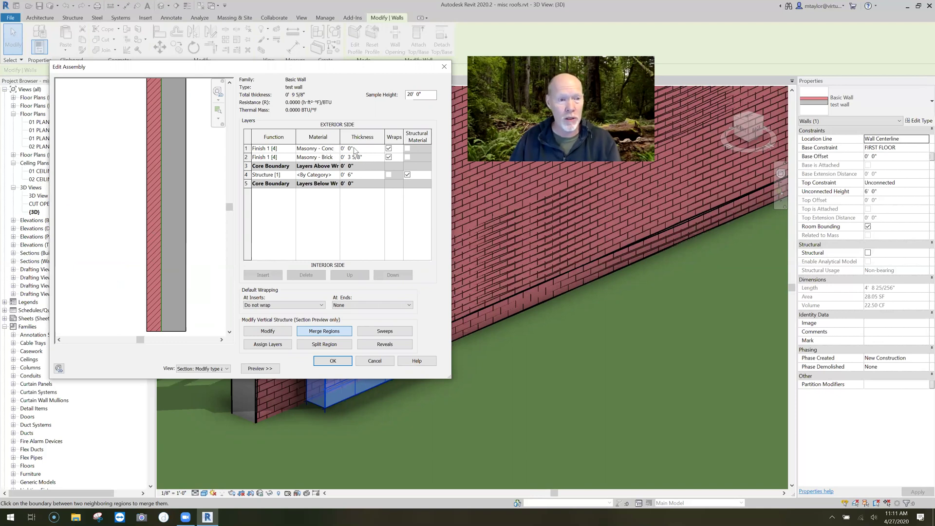
# Step: Delete the leftover concrete masonry finish layer and accept the assembly edits
pyautogui.click(281, 153)
pyautogui.click(301, 275)
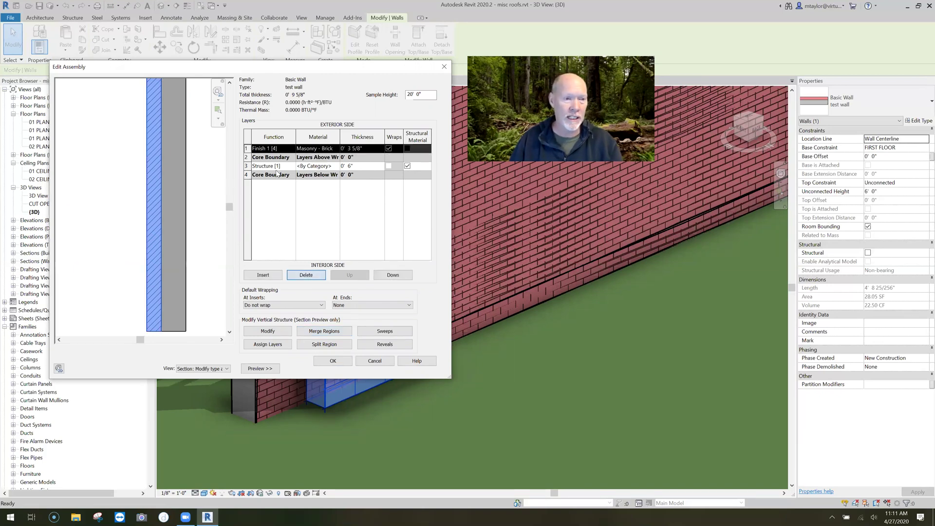
pyautogui.click(333, 361)
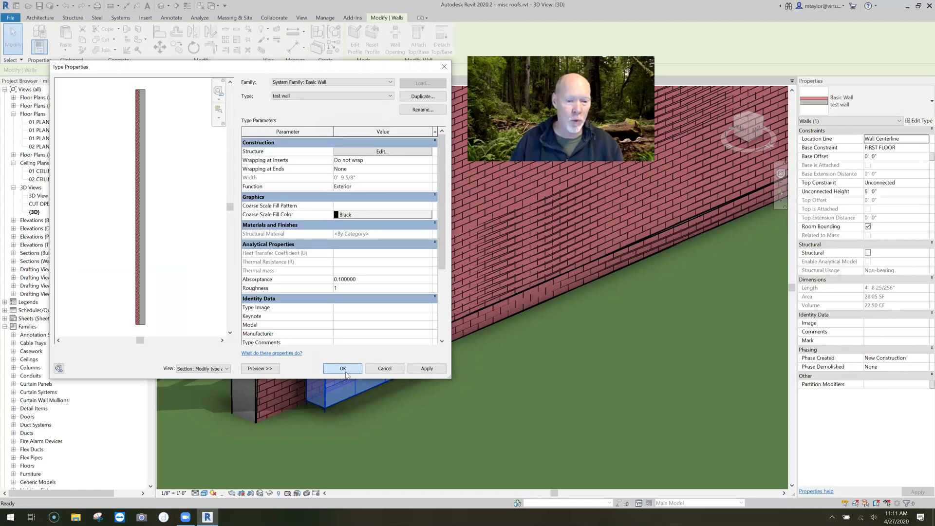
# Step: Apply the merged type and deselect to show the full-height Foundation - M8 - Brick wall in 3D
pyautogui.click(345, 371)
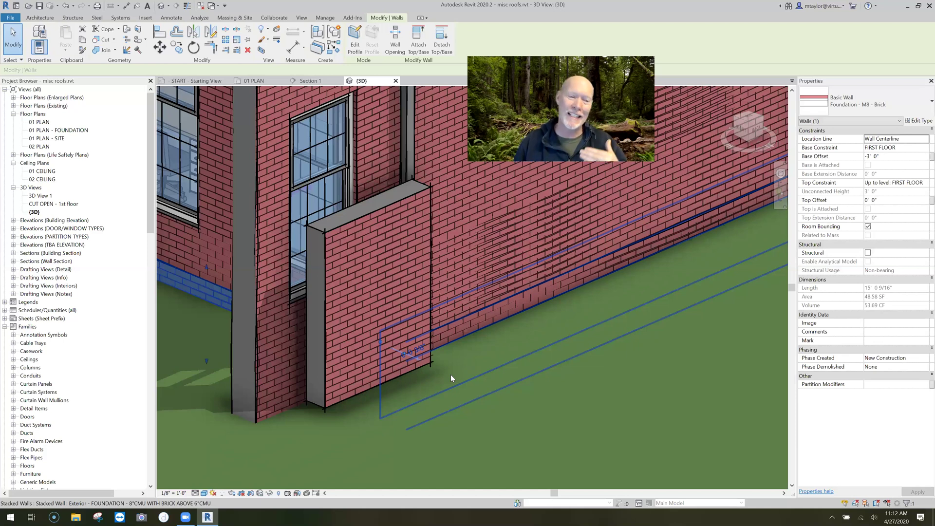
pyautogui.click(447, 370)
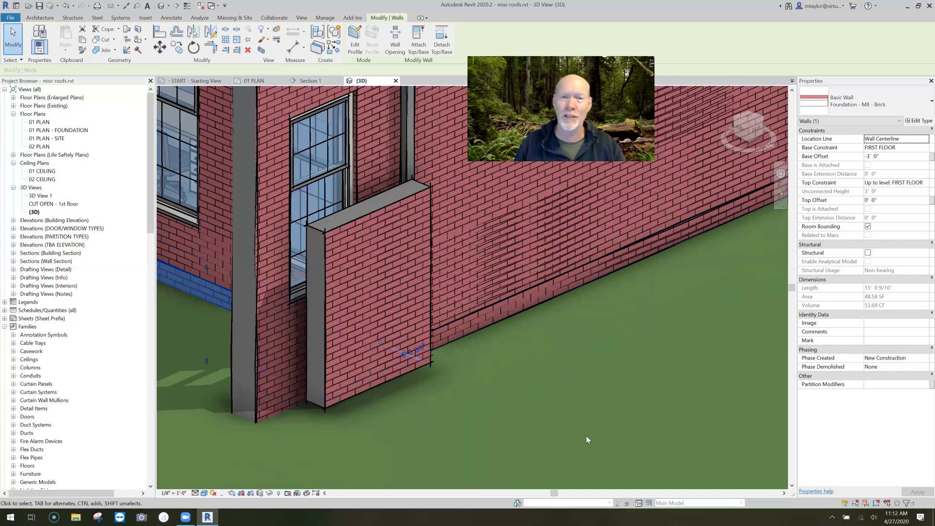